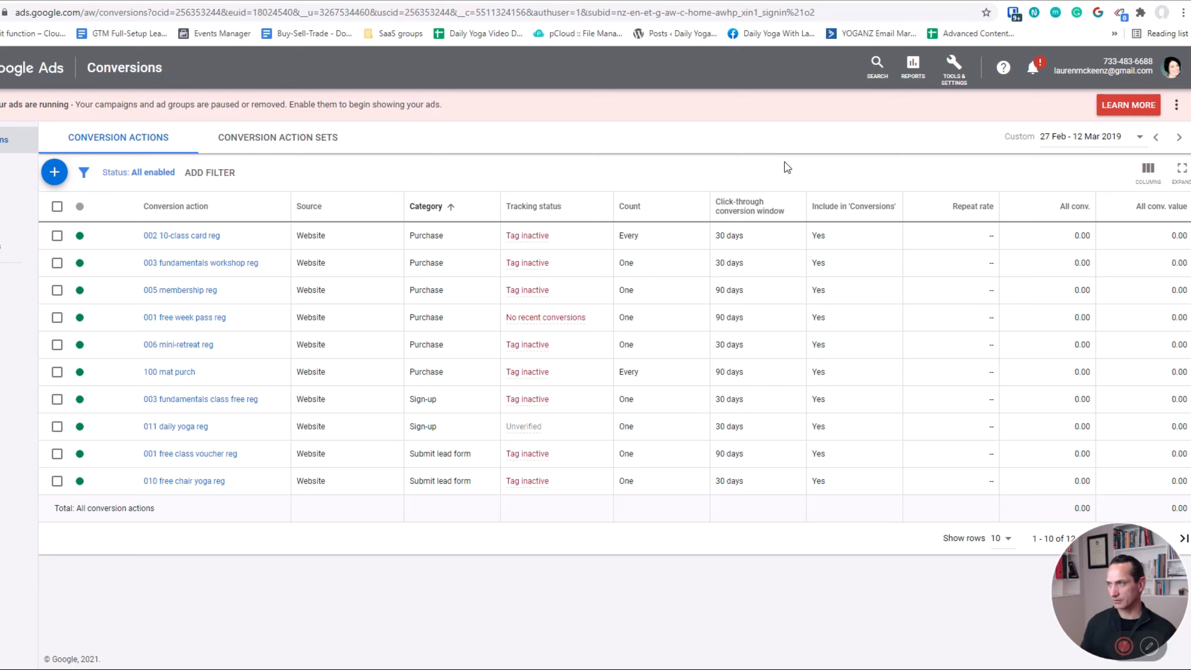
# Open the 002 10-class card reg conversion action and show its Google Tag Manager tag setup instructions.
pyautogui.click(954, 75)
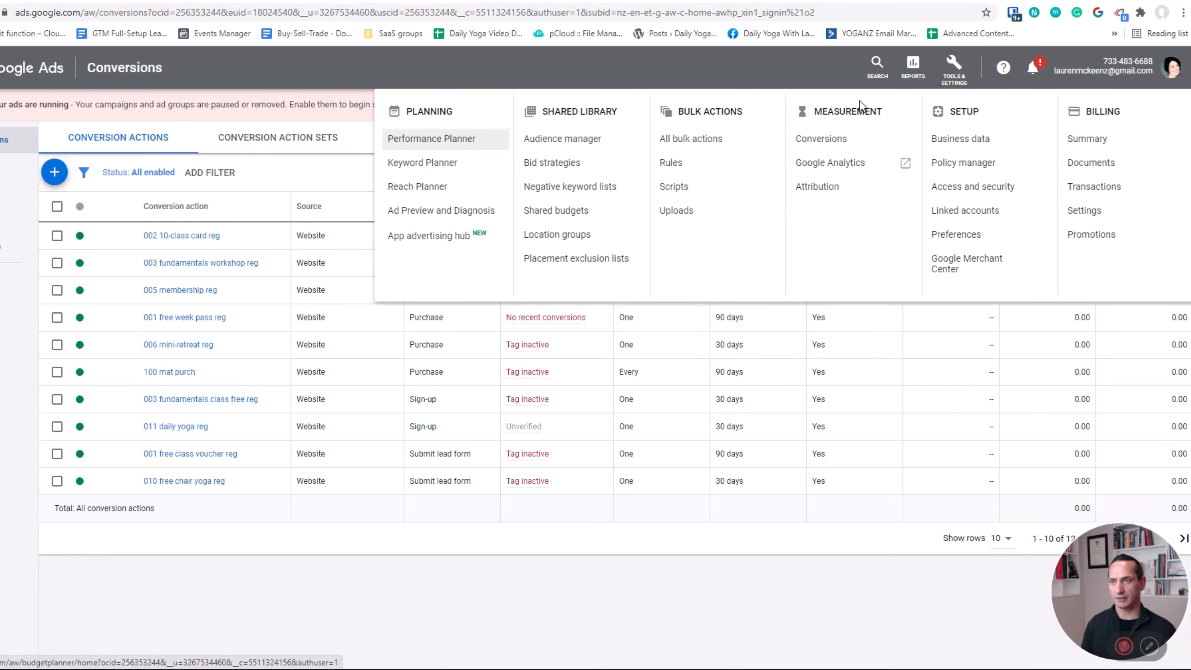
pyautogui.click(831, 140)
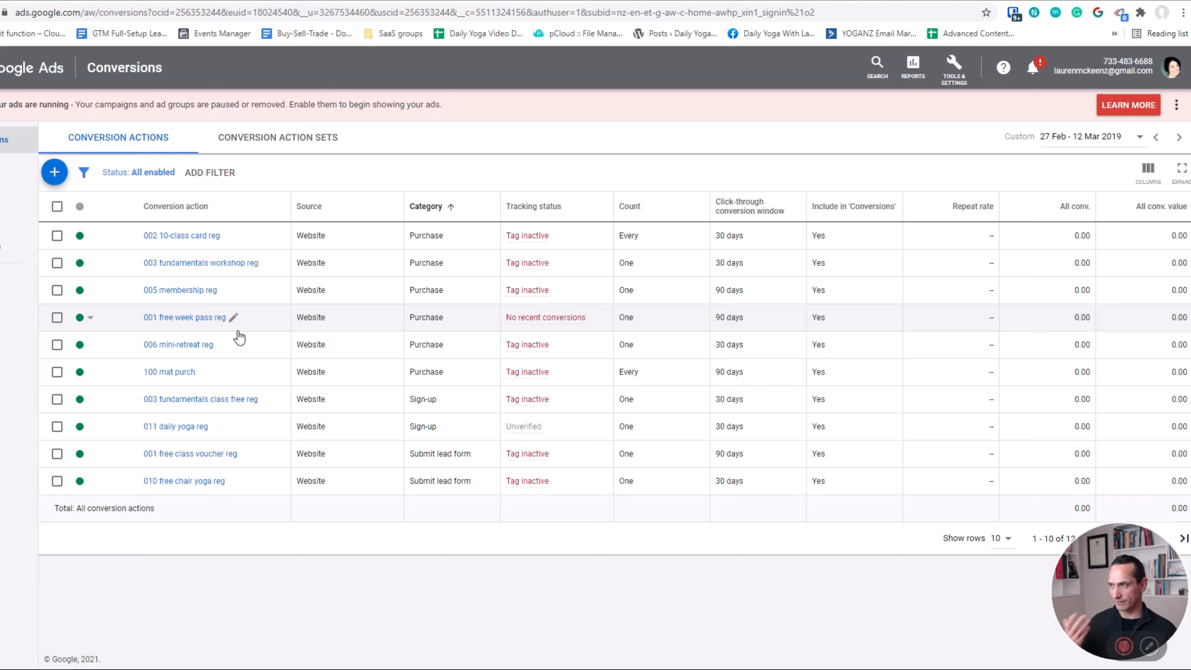
pyautogui.click(207, 236)
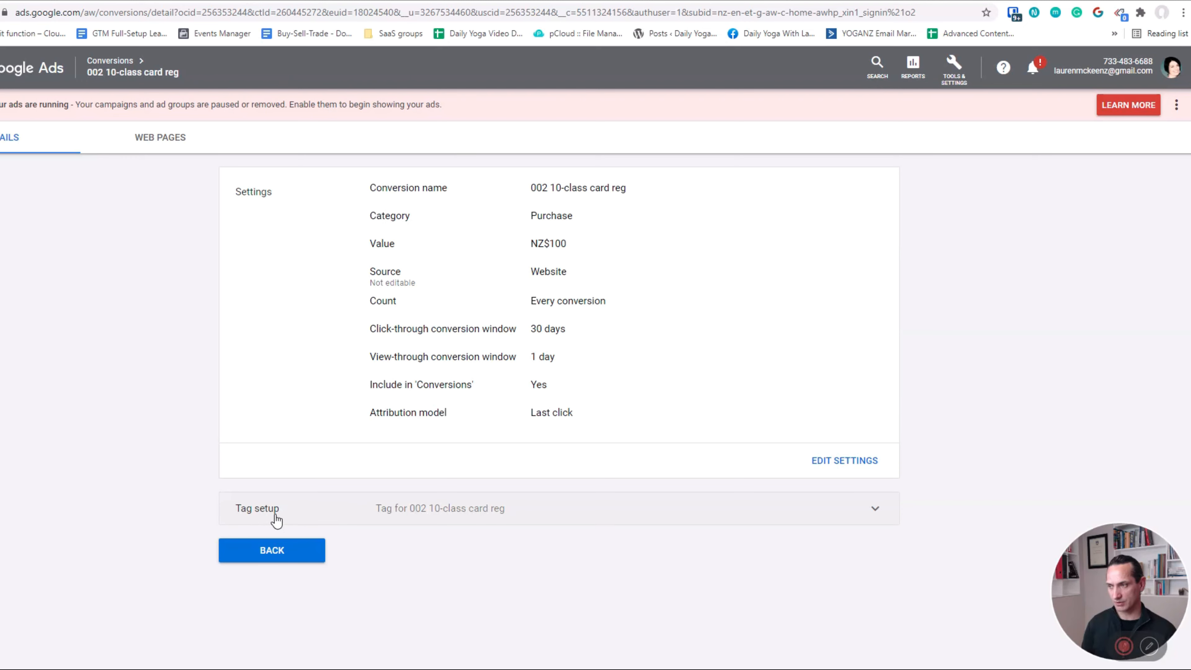
pyautogui.click(796, 512)
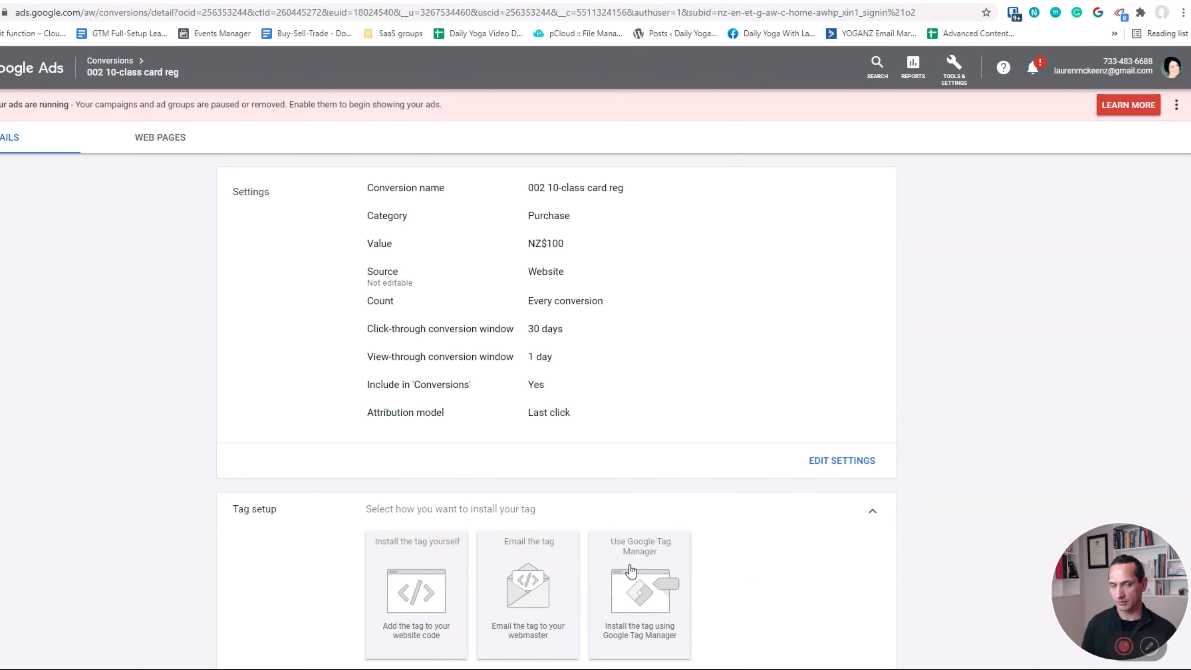
pyautogui.scroll(-2, 762, 544)
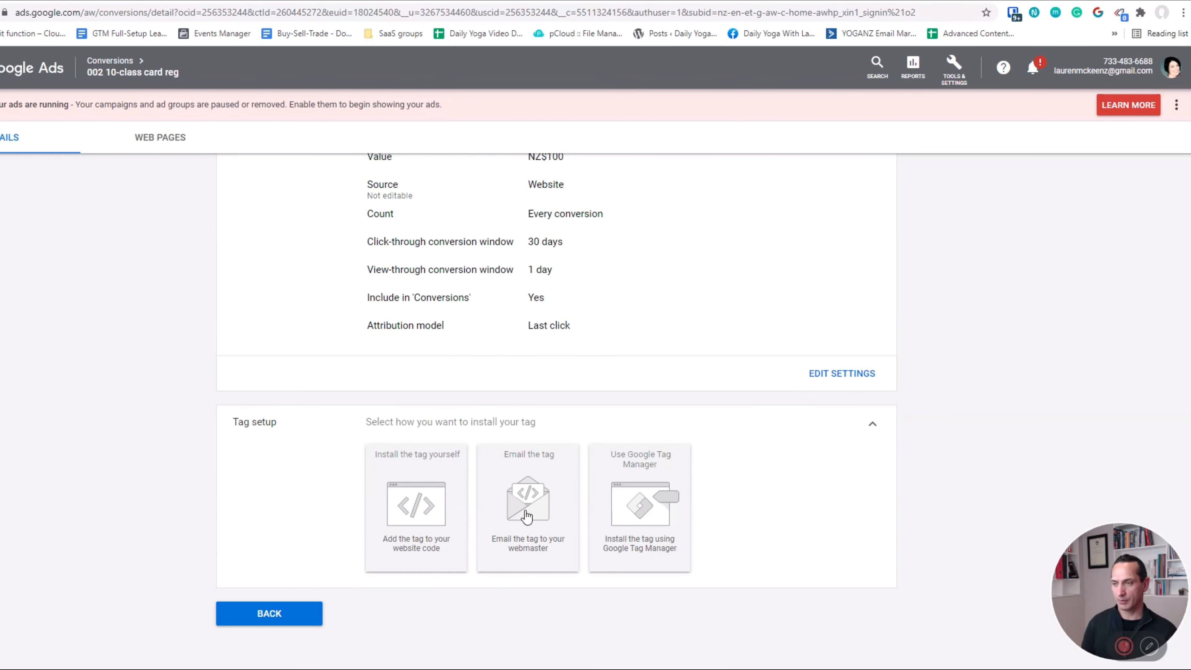
pyautogui.click(641, 486)
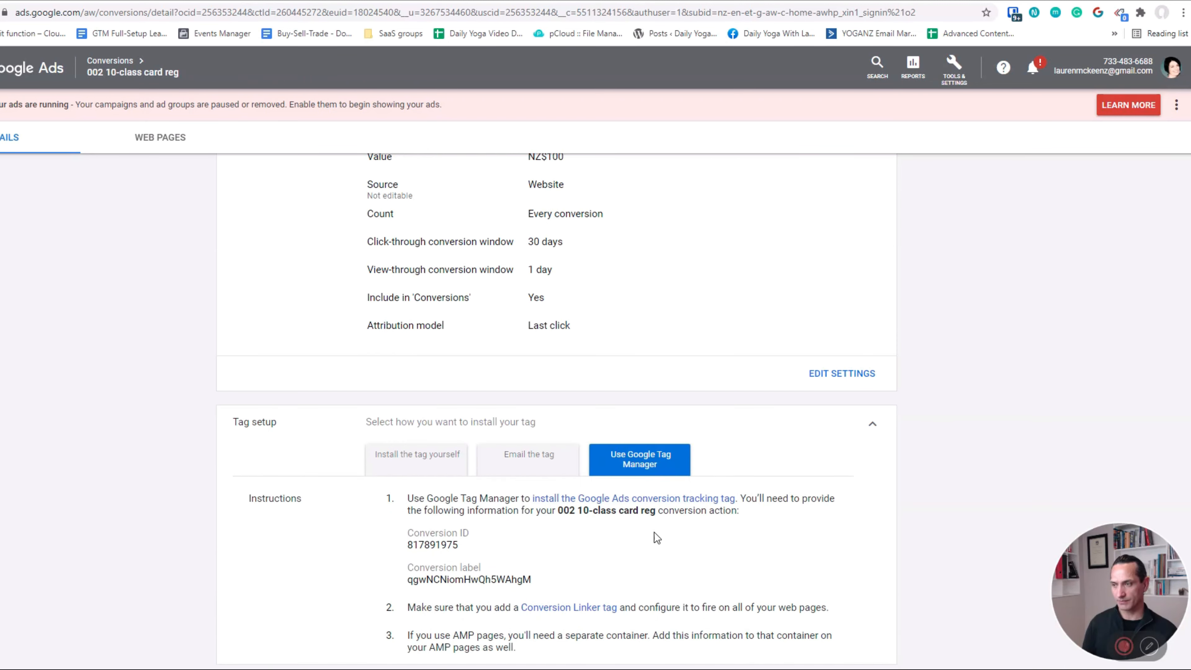
pyautogui.scroll(-2, 656, 537)
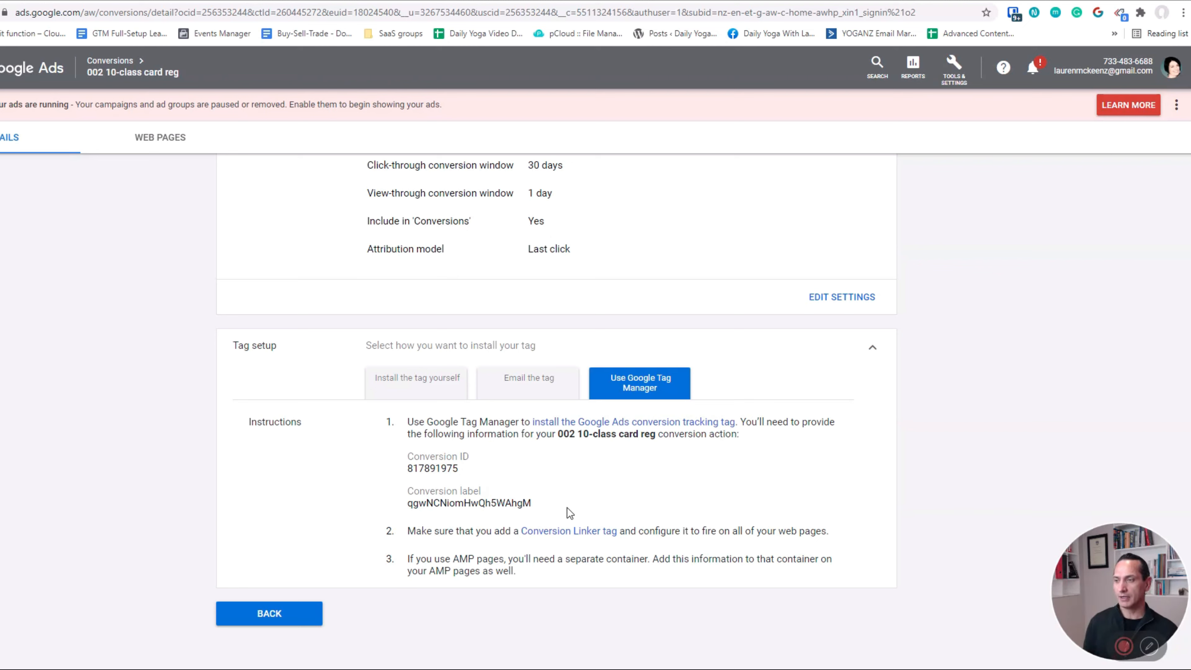
# Copy the conversion ID and conversion label into Notepad, joining each name and its value on one line with a dash.
pyautogui.moveTo(560, 502); pyautogui.dragTo(403, 459)
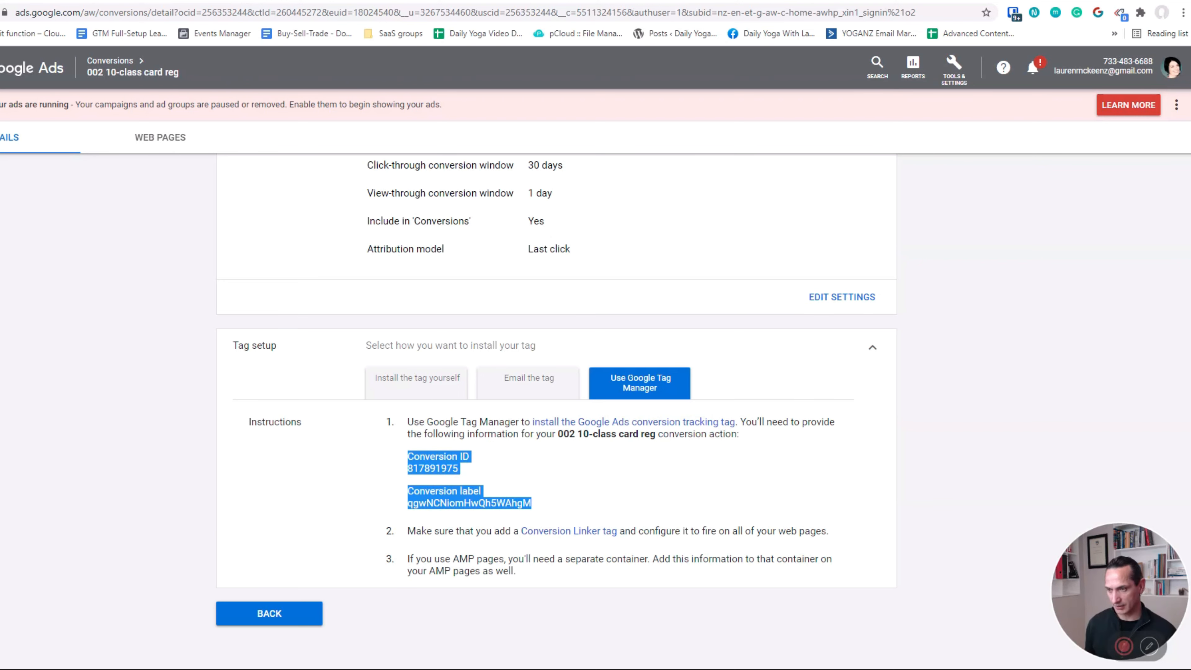
pyautogui.click(563, 669)
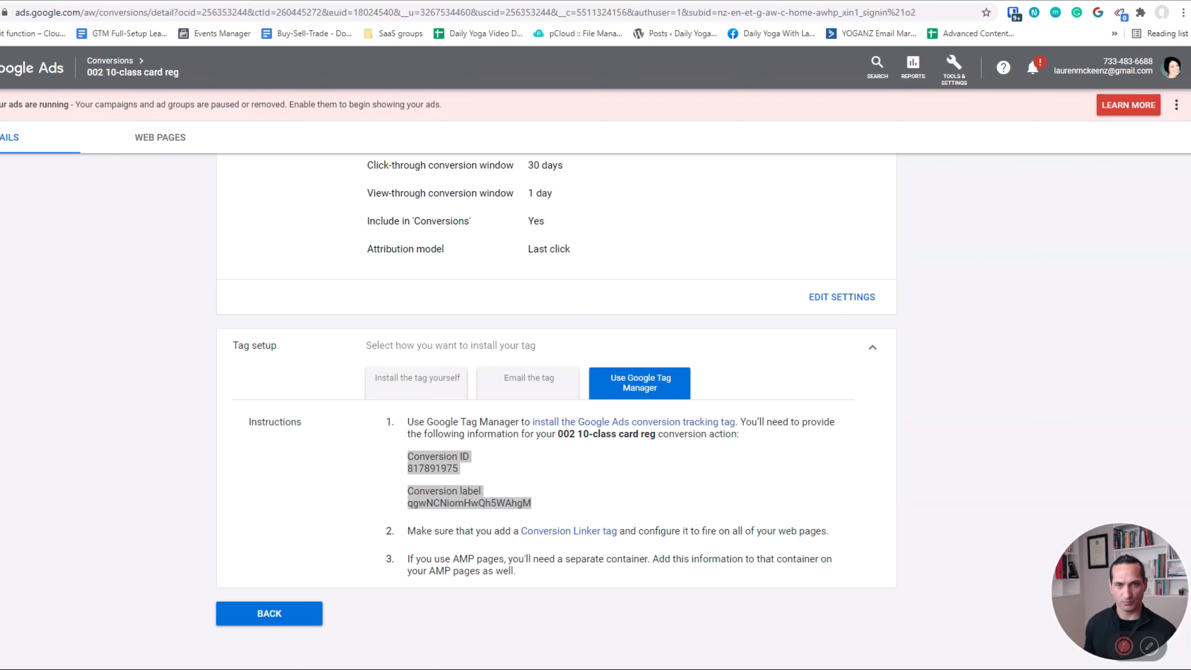
pyautogui.click(679, 224)
pyautogui.press('Delete')
pyautogui.write('- 817891975')
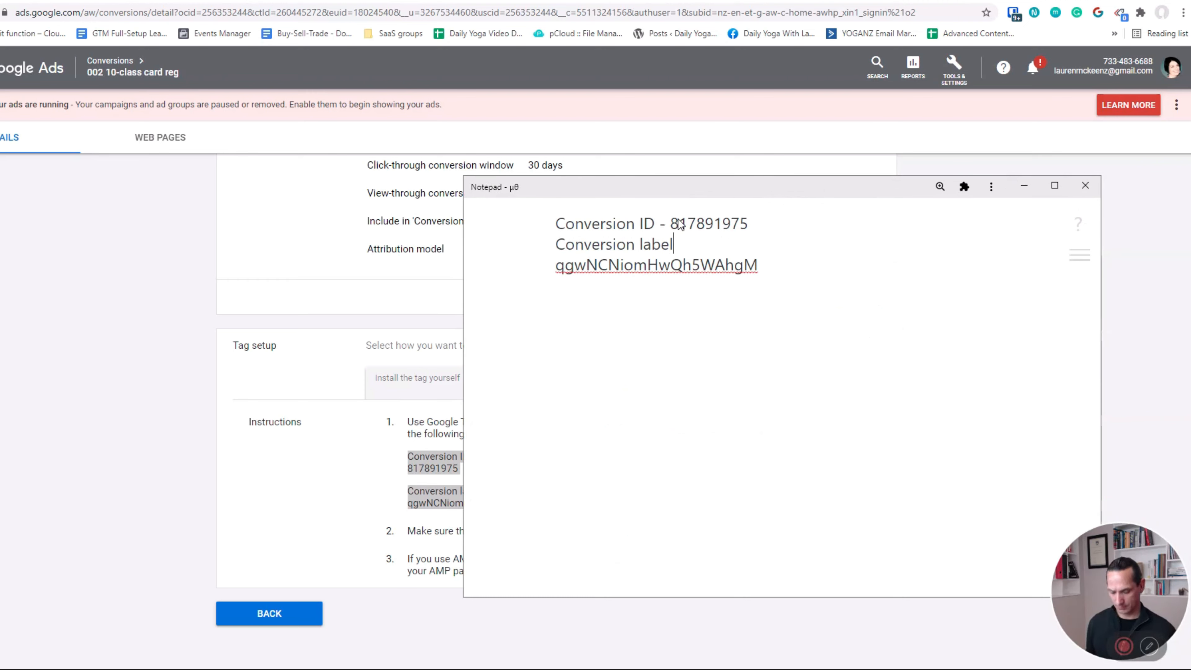
pyautogui.press('Delete')
pyautogui.write('-')
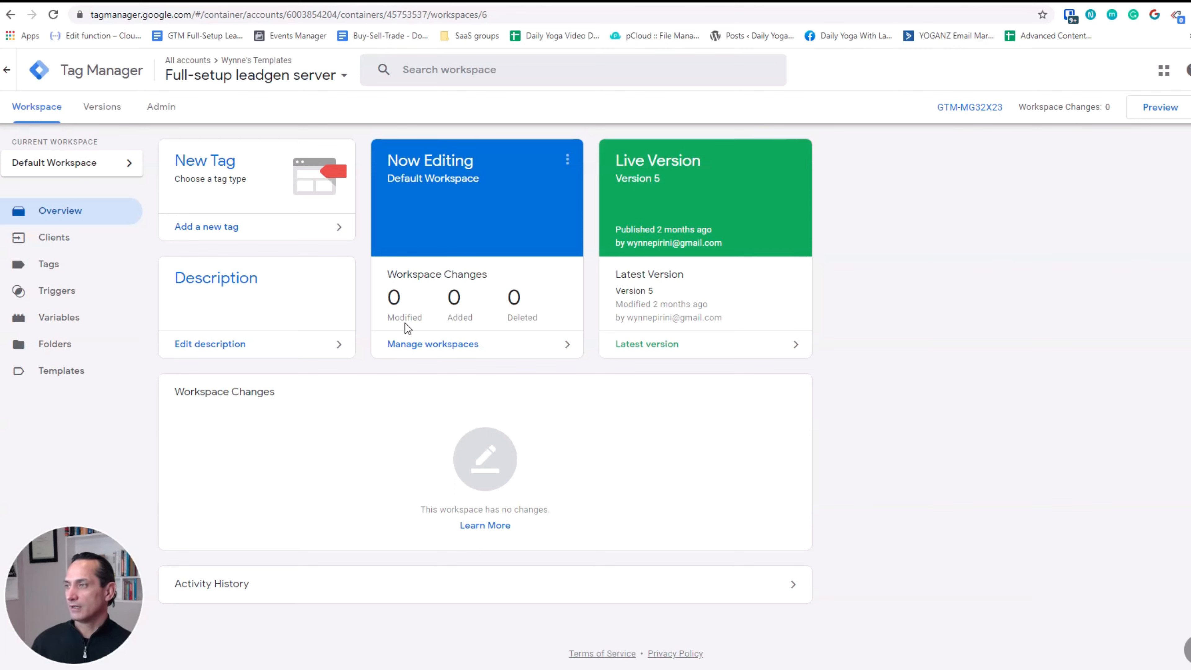
# In the Full-setup leadgen server container of Tag Manager, create a Conversion Linker tag named "GAds - conversion linker".
pyautogui.click(55, 267)
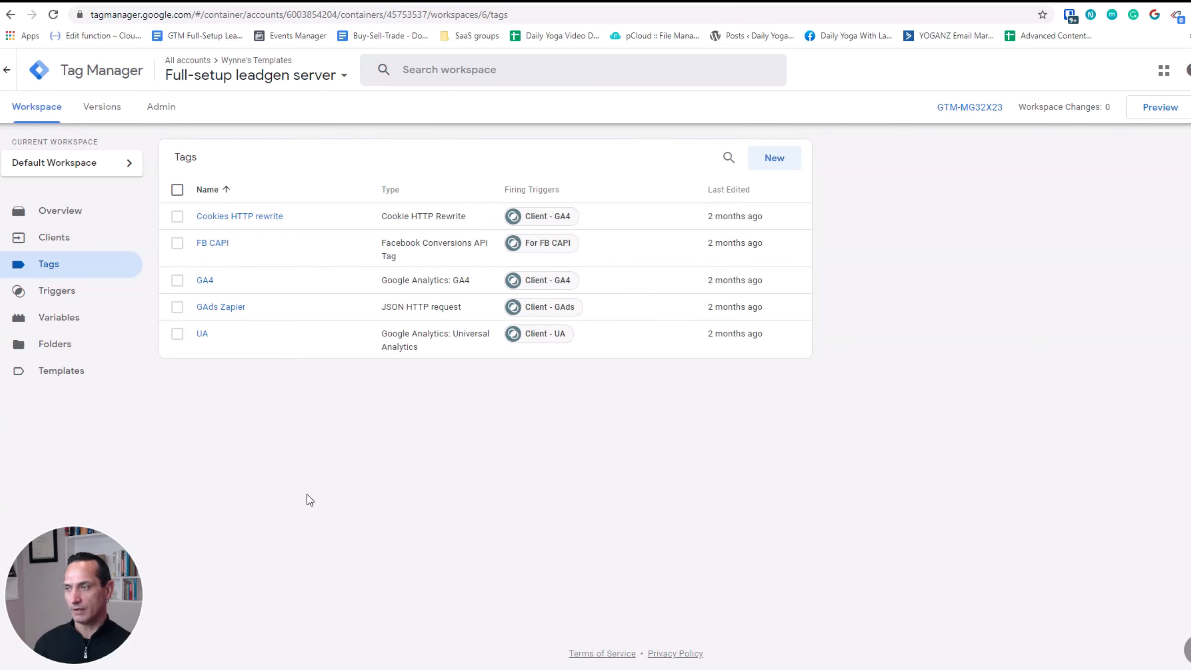
pyautogui.click(762, 160)
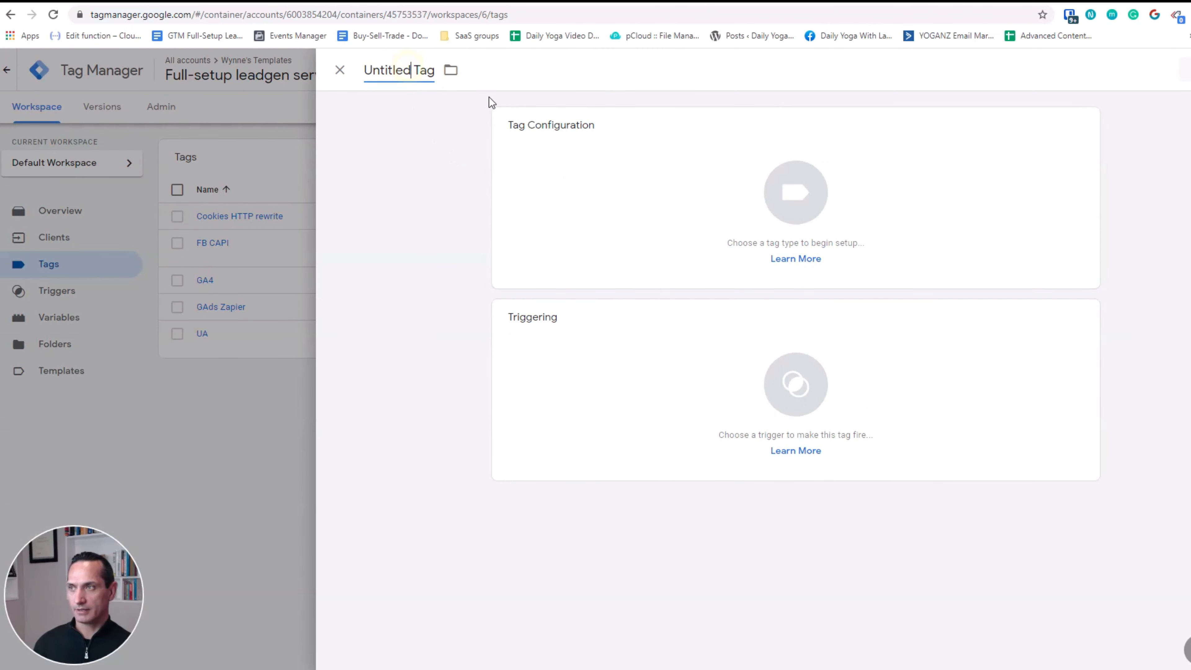
pyautogui.hotkey('ctrl', 'a')
pyautogui.write('GAds - conversion linker')
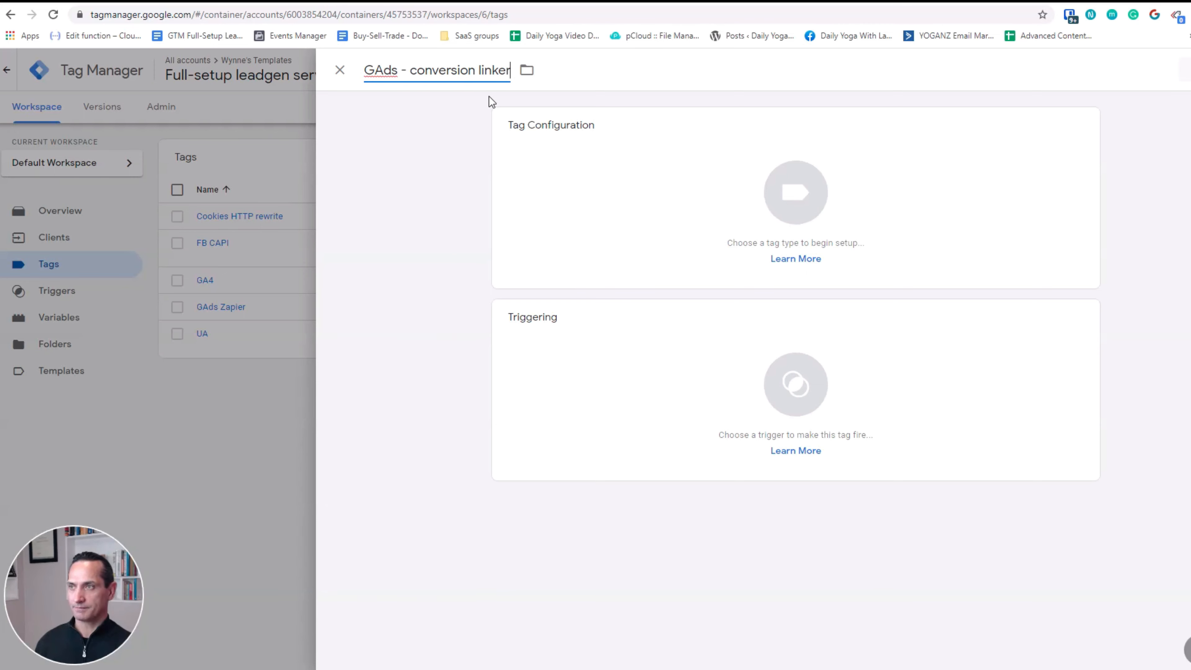
pyautogui.click(813, 159)
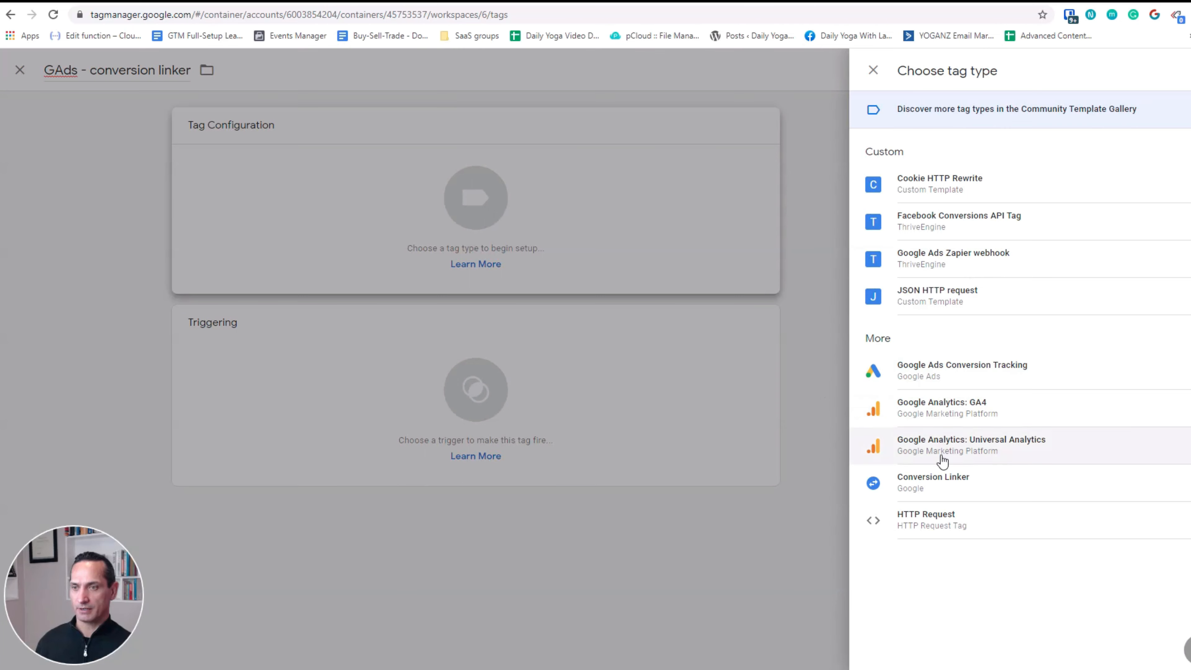
pyautogui.moveTo(856, 486); pyautogui.dragTo(972, 489)
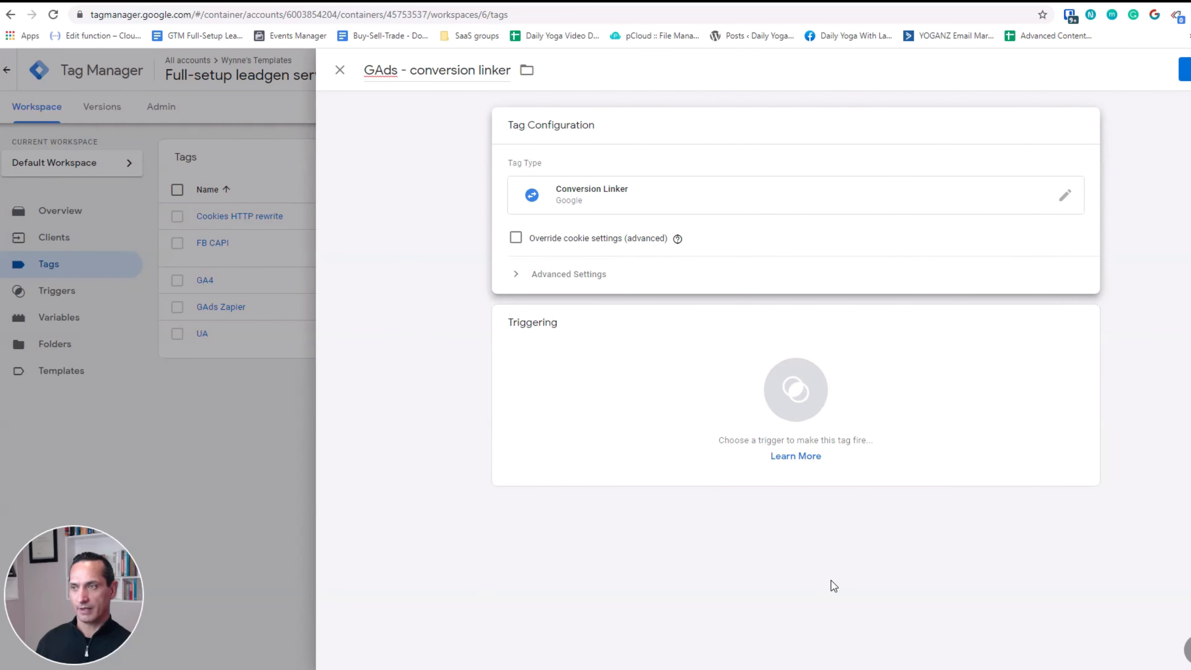
# Set the conversion linker tag to fire on the All Pages trigger and save it.
pyautogui.click(729, 365)
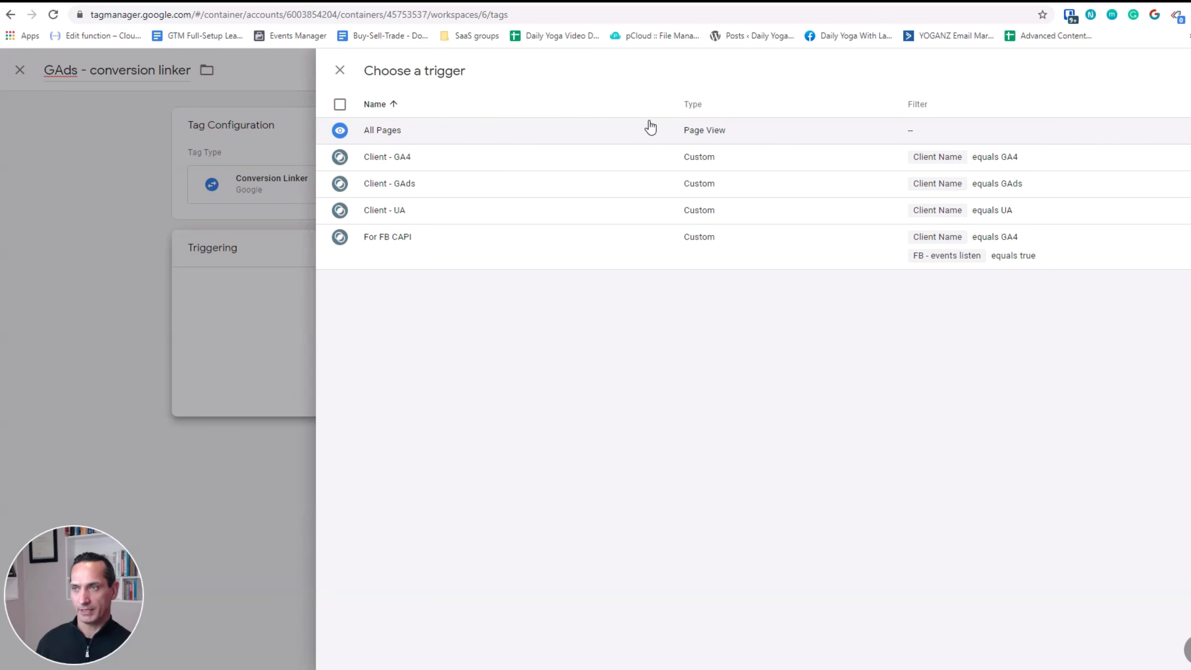
pyautogui.click(721, 128)
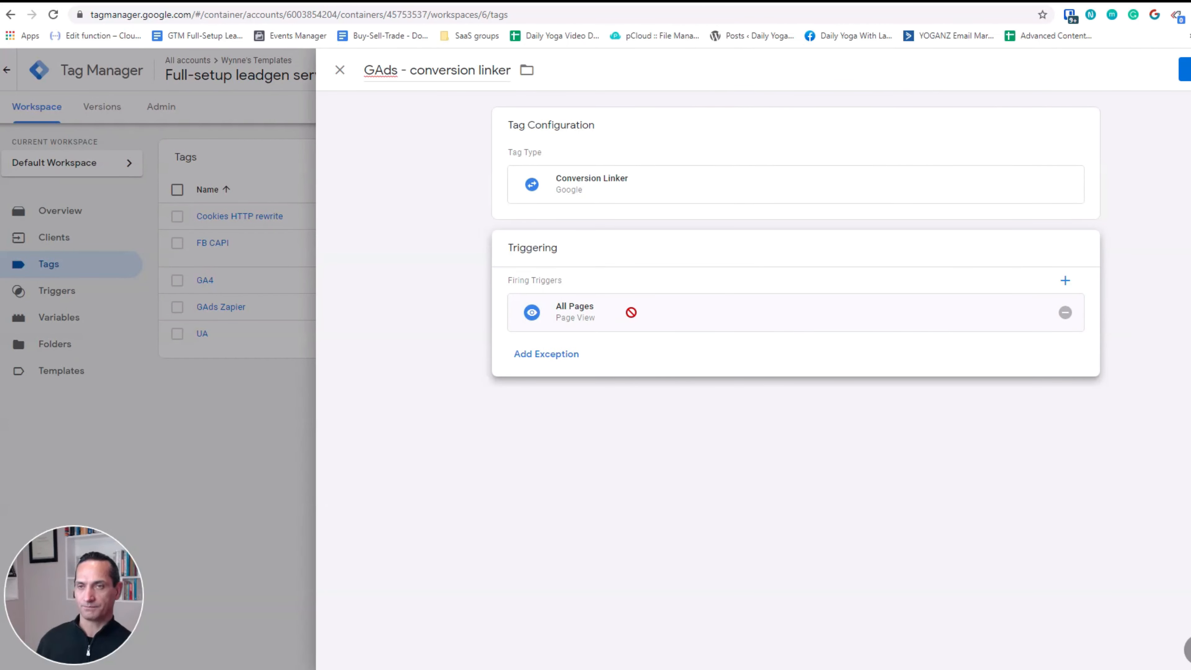
pyautogui.click(838, 509)
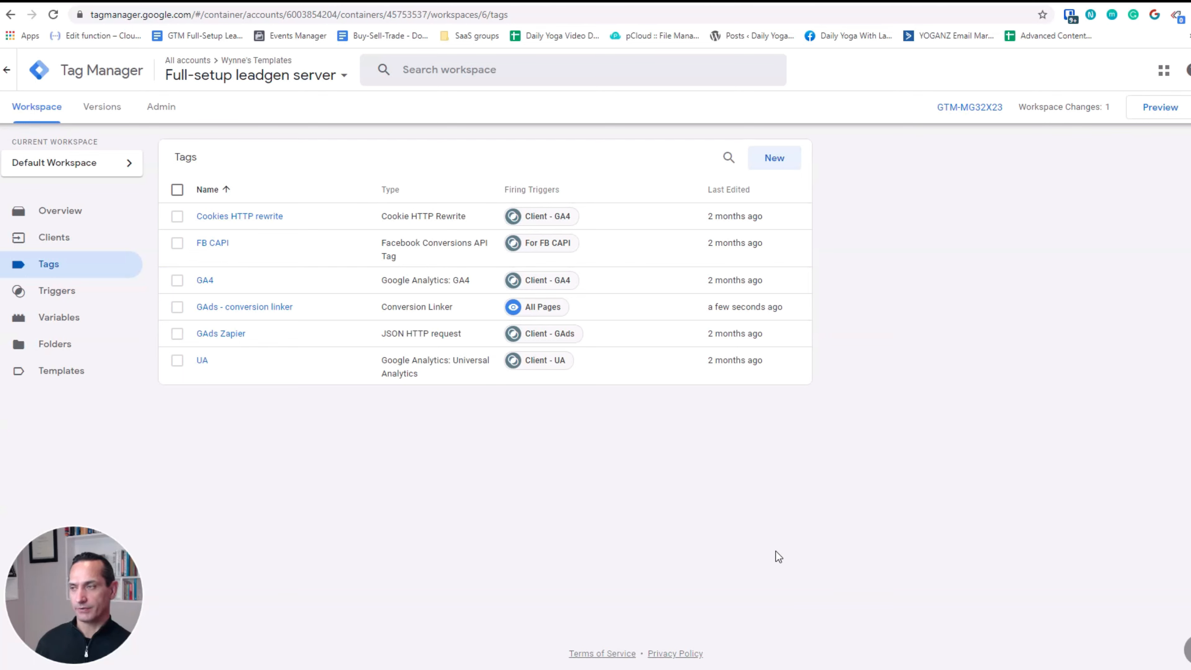
# Create a new tag named "GAds" with the Google Ads Conversion Tracking type.
pyautogui.click(792, 158)
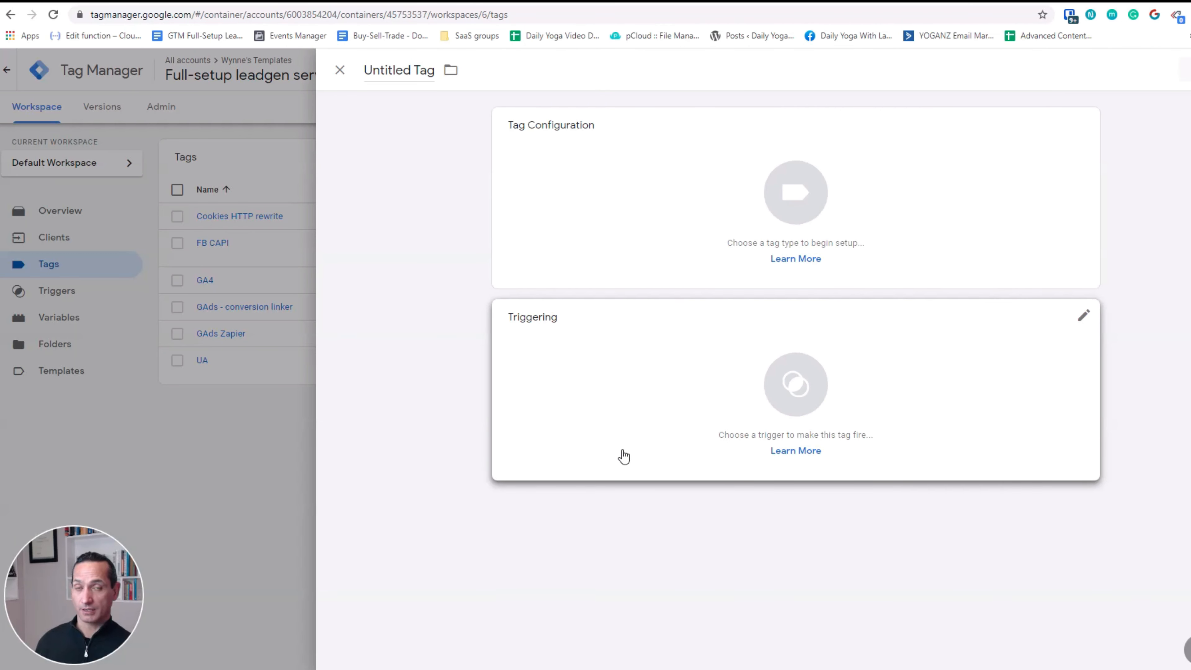
pyautogui.click(398, 62)
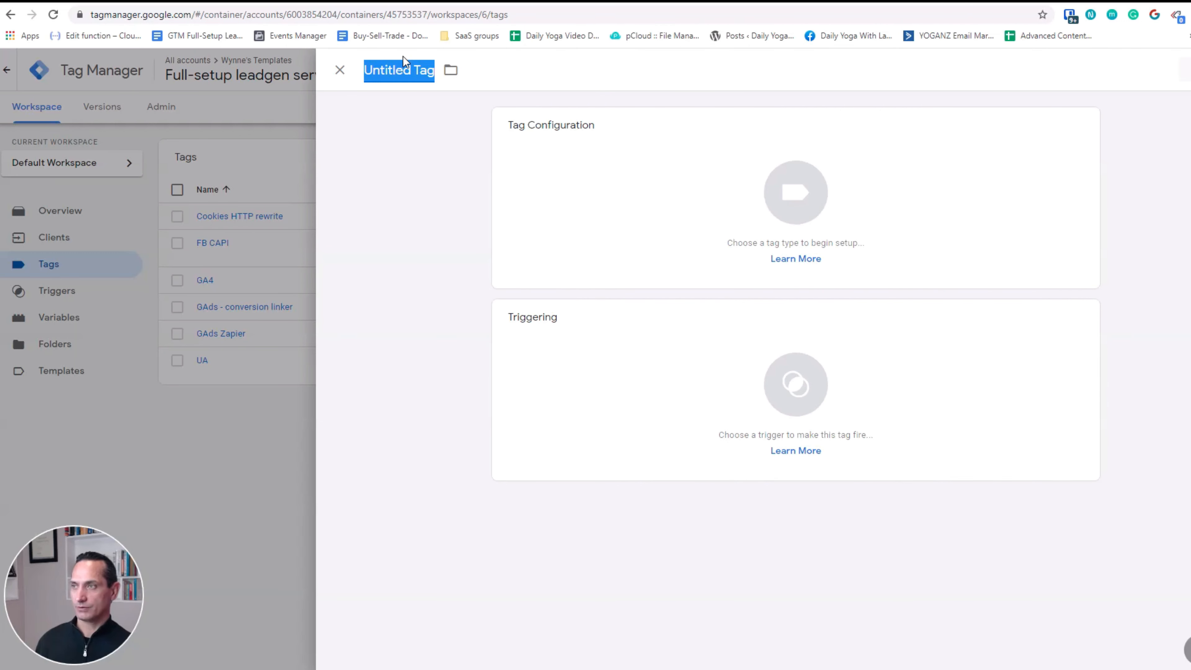
pyautogui.write('GAds')
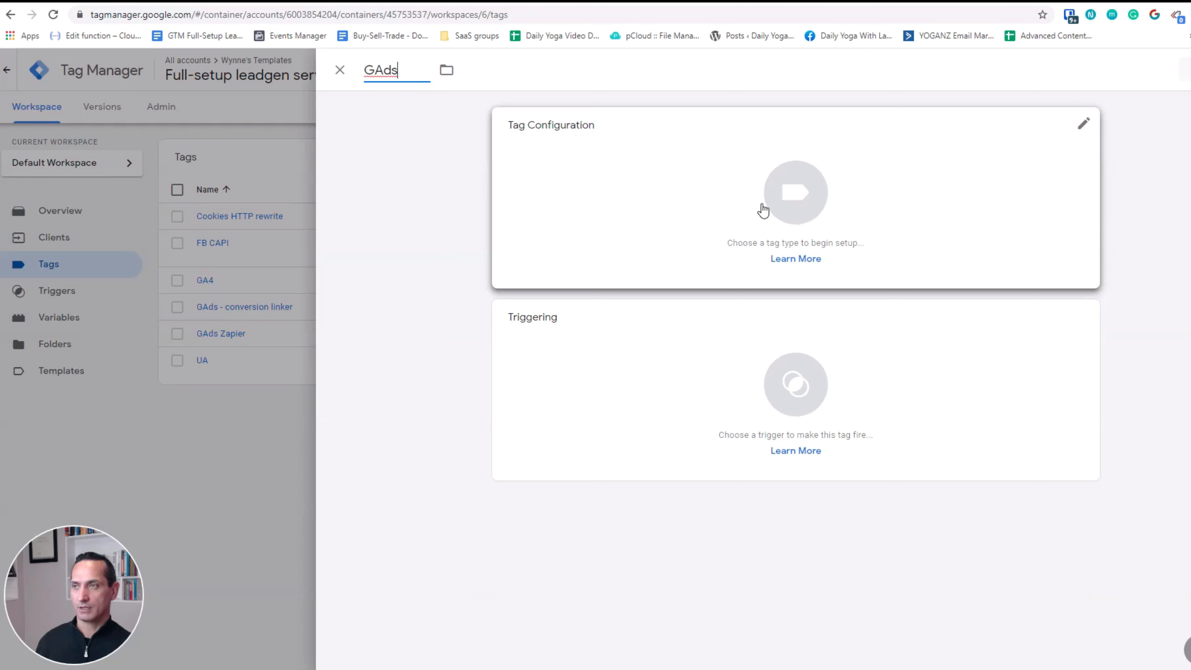
pyautogui.click(746, 217)
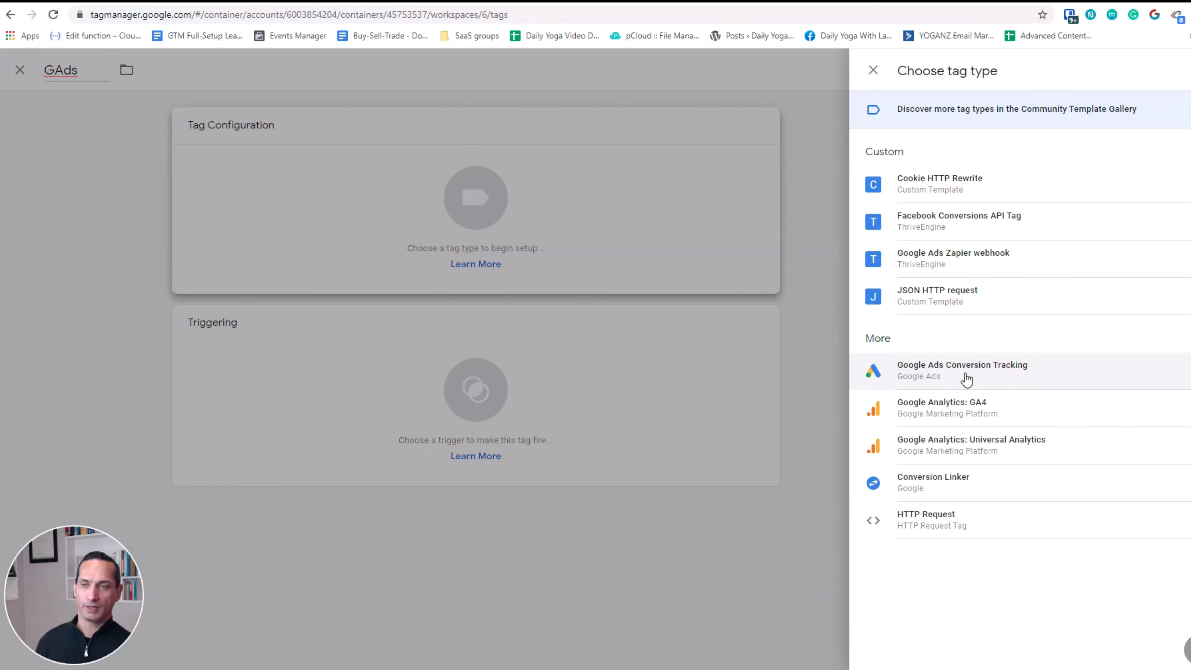
pyautogui.click(1000, 375)
# Copy the conversion ID from the Notepad notes into the GAds tag's Conversion ID field.
pyautogui.click(581, 287)
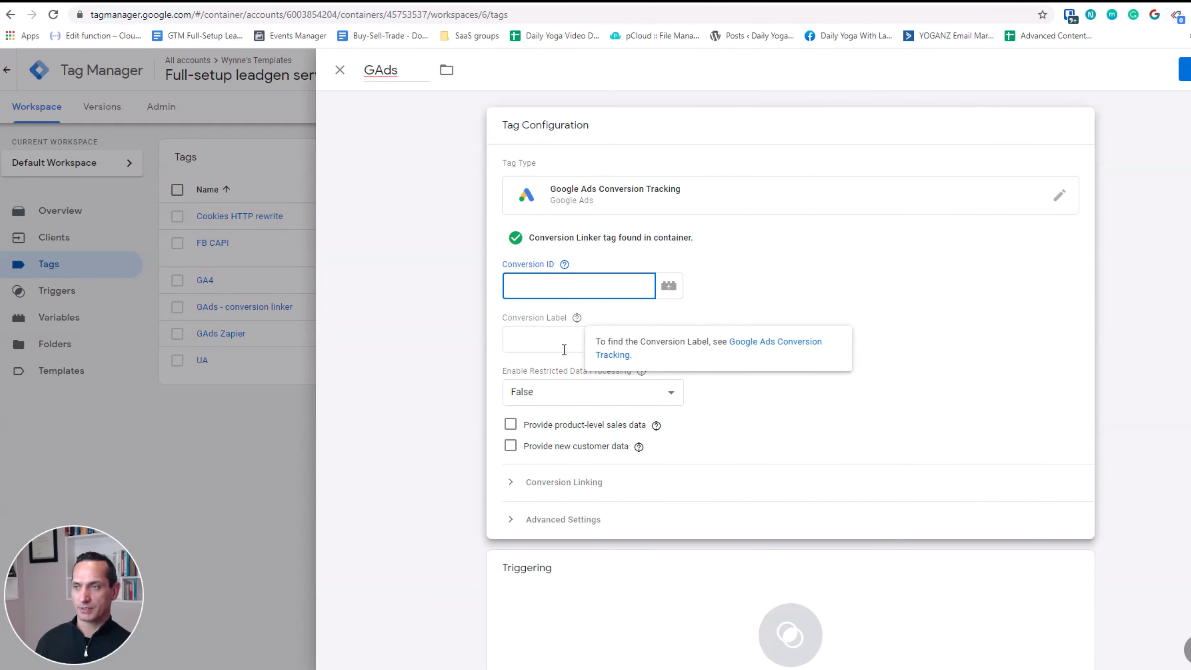
pyautogui.click(552, 340)
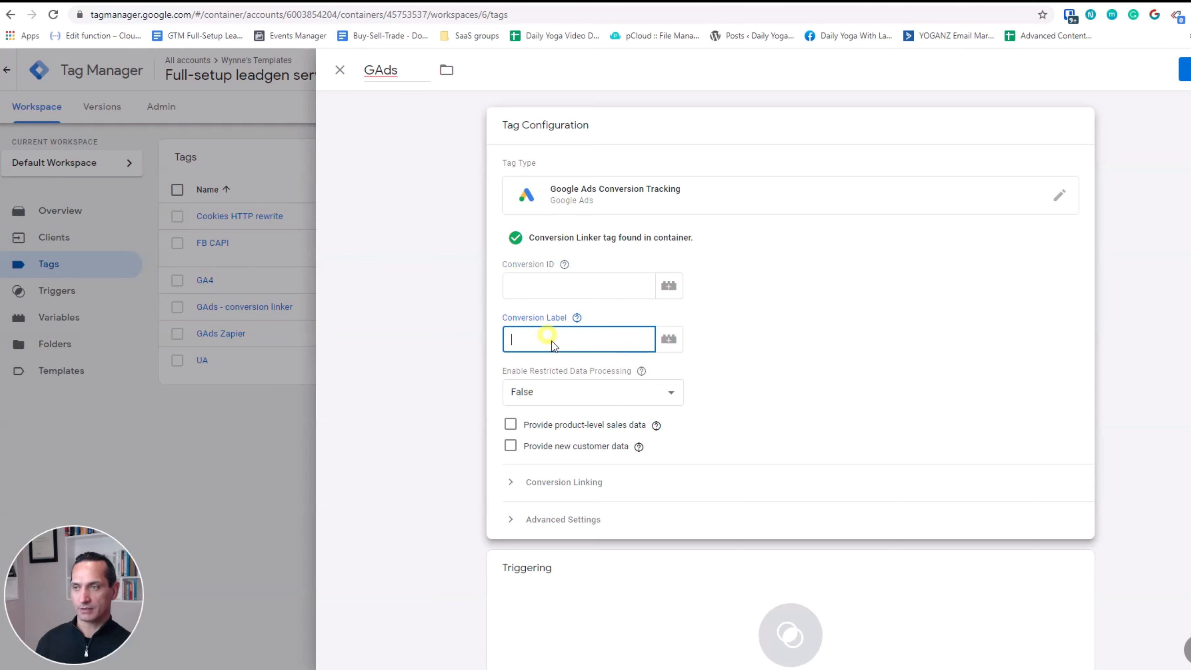
pyautogui.hotkey('alt', 'Tab')
pyautogui.moveTo(679, 249); pyautogui.dragTo(571, 253)
pyautogui.hotkey('ctrl', 'c')
pyautogui.hotkey('alt', 'Tab')
pyautogui.click(604, 286)
pyautogui.hotkey('ctrl', 'v')
# Copy the conversion label from the Notepad notes into the GAds tag's Conversion Label field.
pyautogui.hotkey('alt', 'Tab')
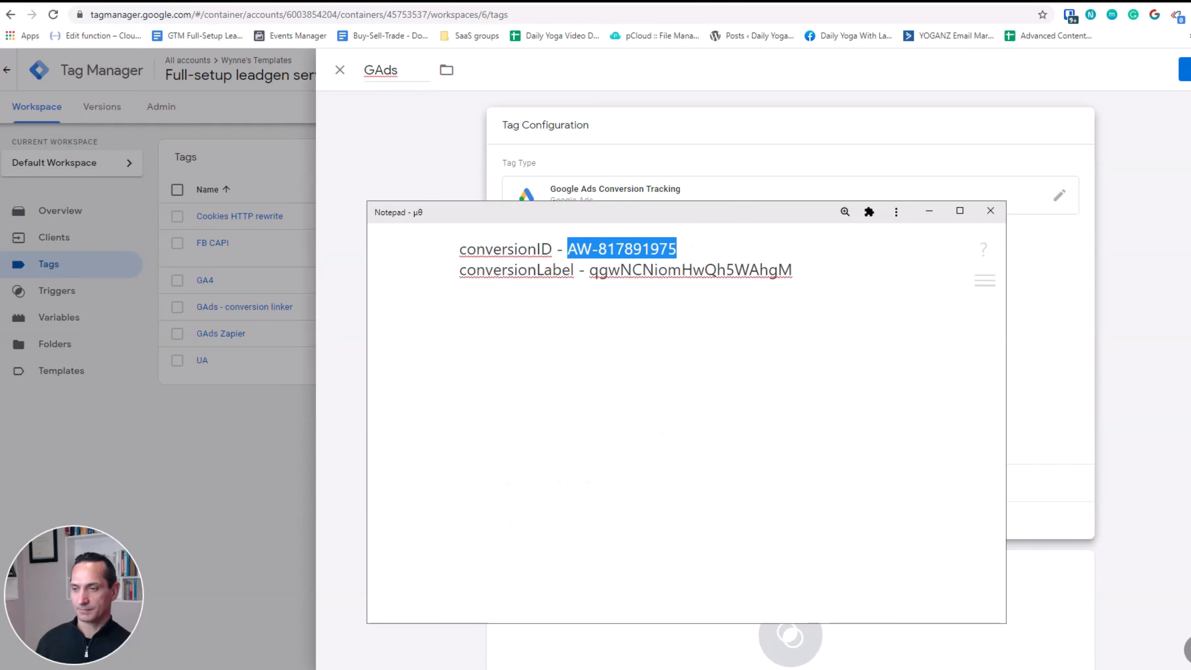
pyautogui.moveTo(803, 270); pyautogui.dragTo(590, 271)
pyautogui.hotkey('ctrl', 'c')
pyautogui.hotkey('alt', 'Tab')
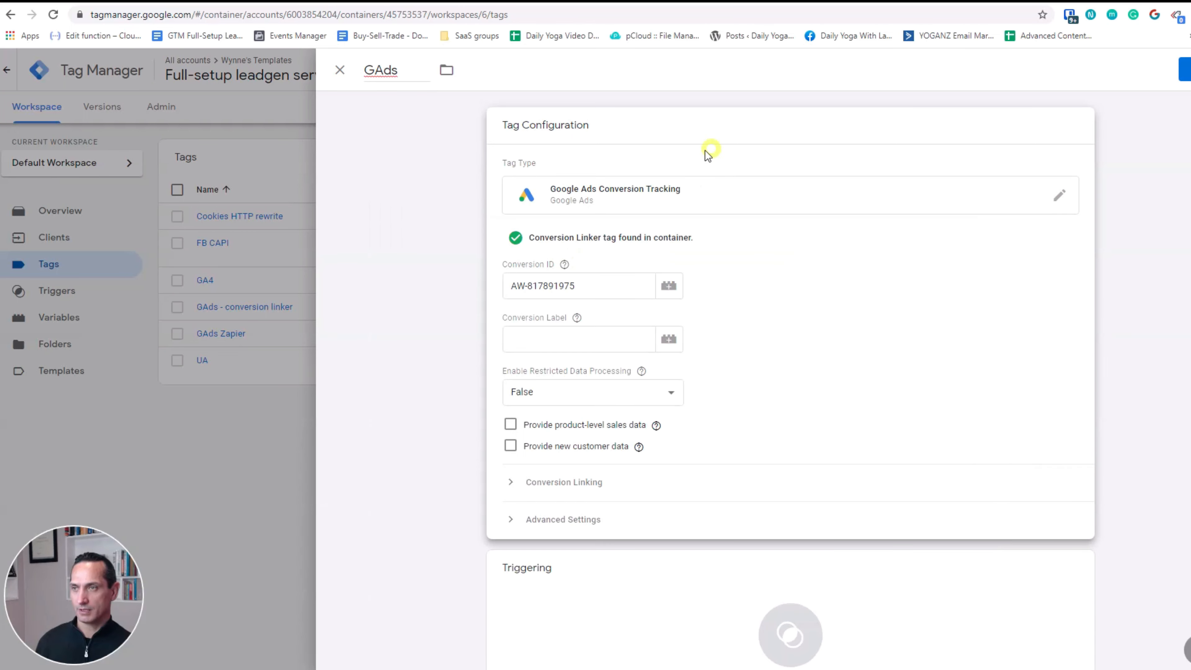
pyautogui.click(558, 339)
pyautogui.hotkey('ctrl', 'v')
# Clear the Conversion ID field of the GAds tag.
pyautogui.click(603, 283)
pyautogui.tripleClick(604, 284)
pyautogui.click(598, 292)
pyautogui.tripleClick(599, 292)
pyautogui.click(600, 291)
pyautogui.tripleClick(601, 290)
pyautogui.press('BackSpace')
# Create a new Constant variable named "GAds - conversionID" for the tag's Conversion ID.
pyautogui.click(663, 288)
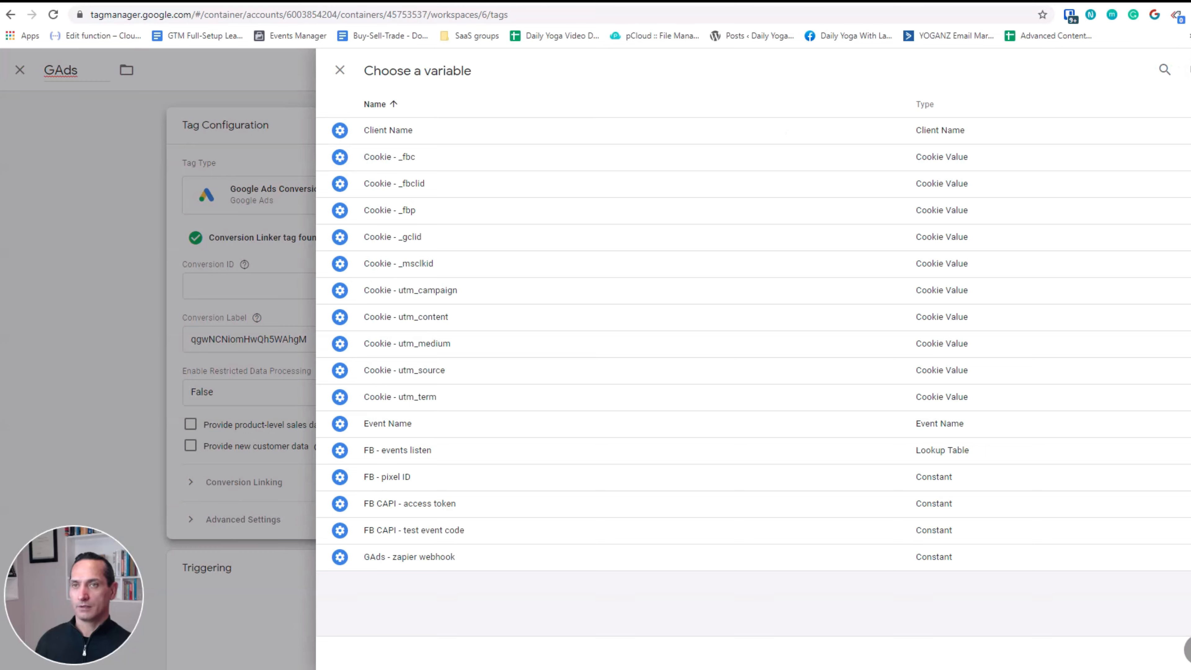
pyautogui.click(1189, 70)
pyautogui.click(419, 73)
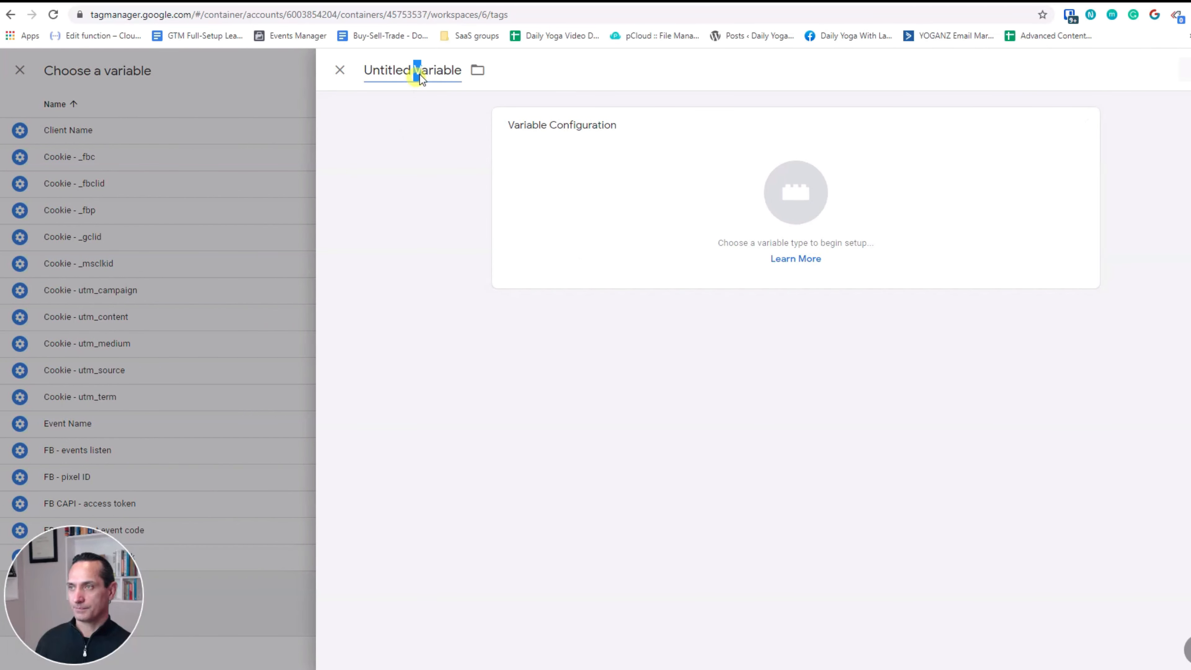
pyautogui.write('G')
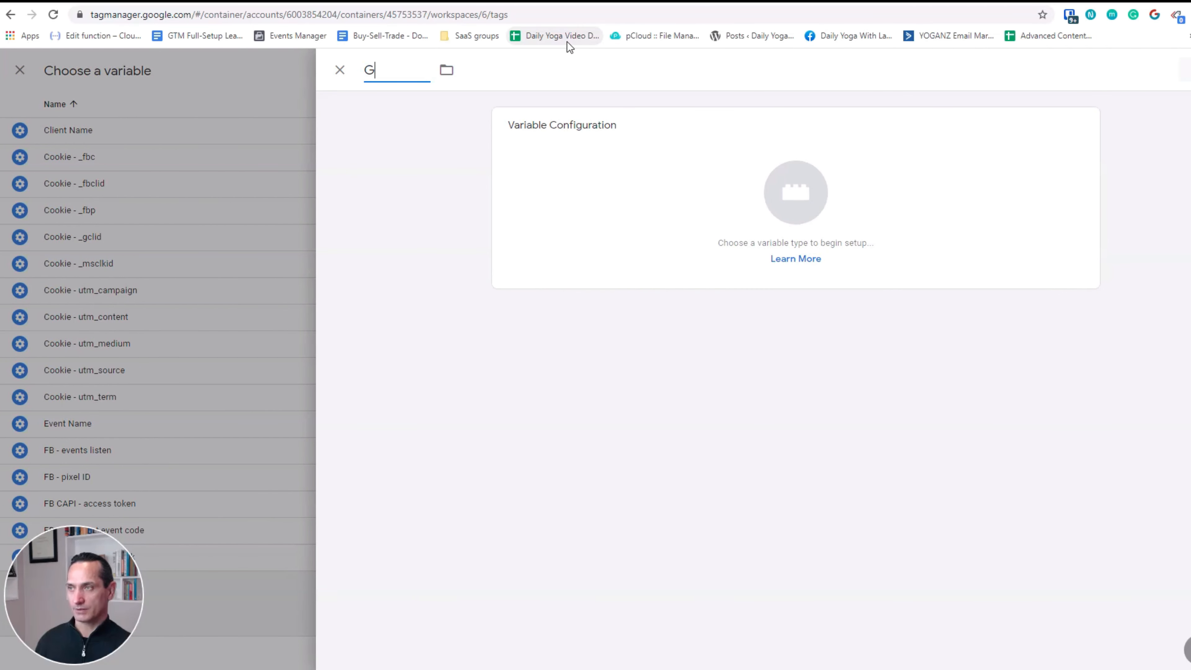
pyautogui.write('Ads - conversionID')
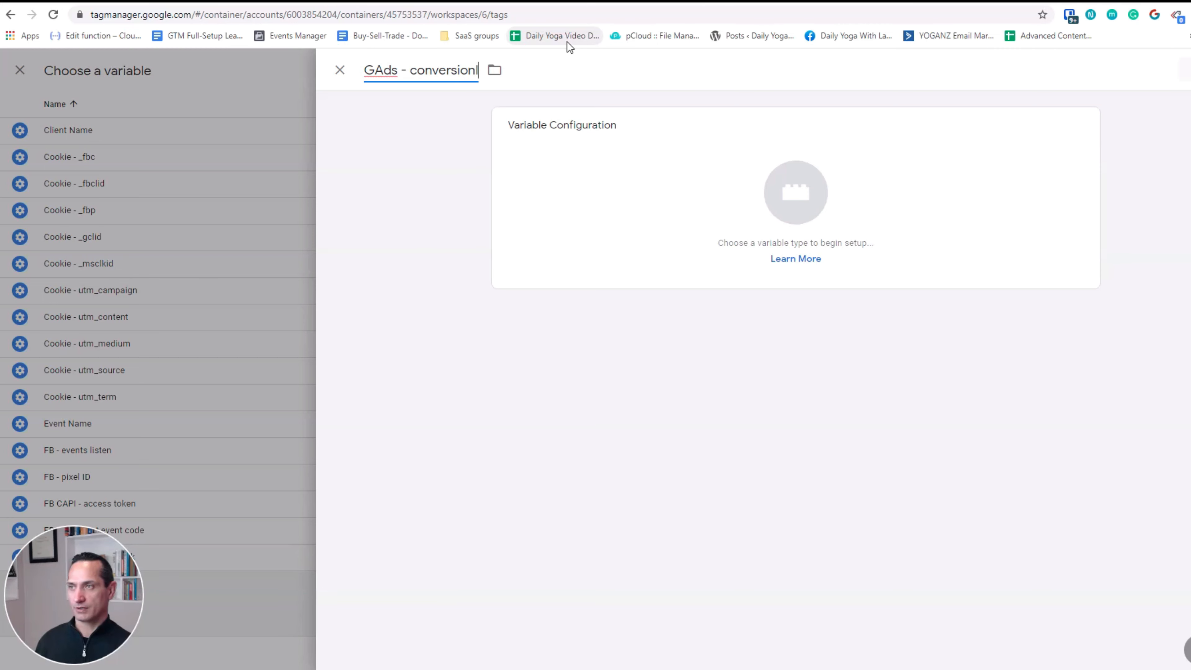
pyautogui.click(666, 169)
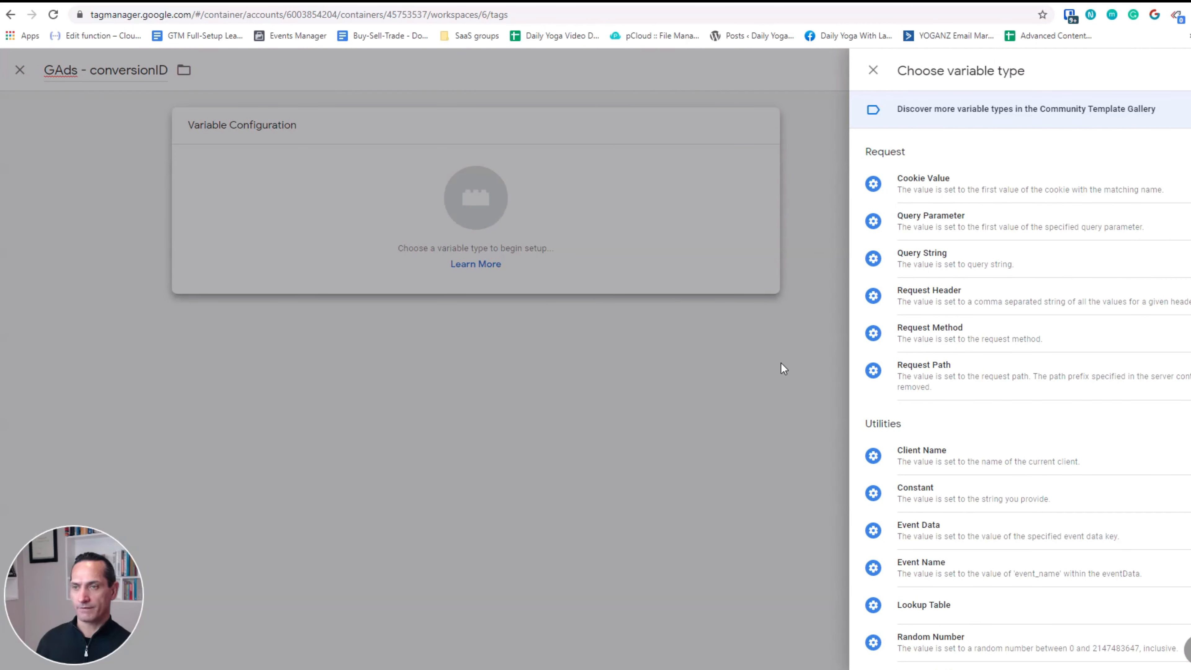
pyautogui.click(950, 490)
# Set the value of the "GAds - conversionID" variable to the conversion ID from the Notepad notes and save the variable.
pyautogui.click(602, 255)
pyautogui.write('qgwNCNiomHwQh5WAhgM')
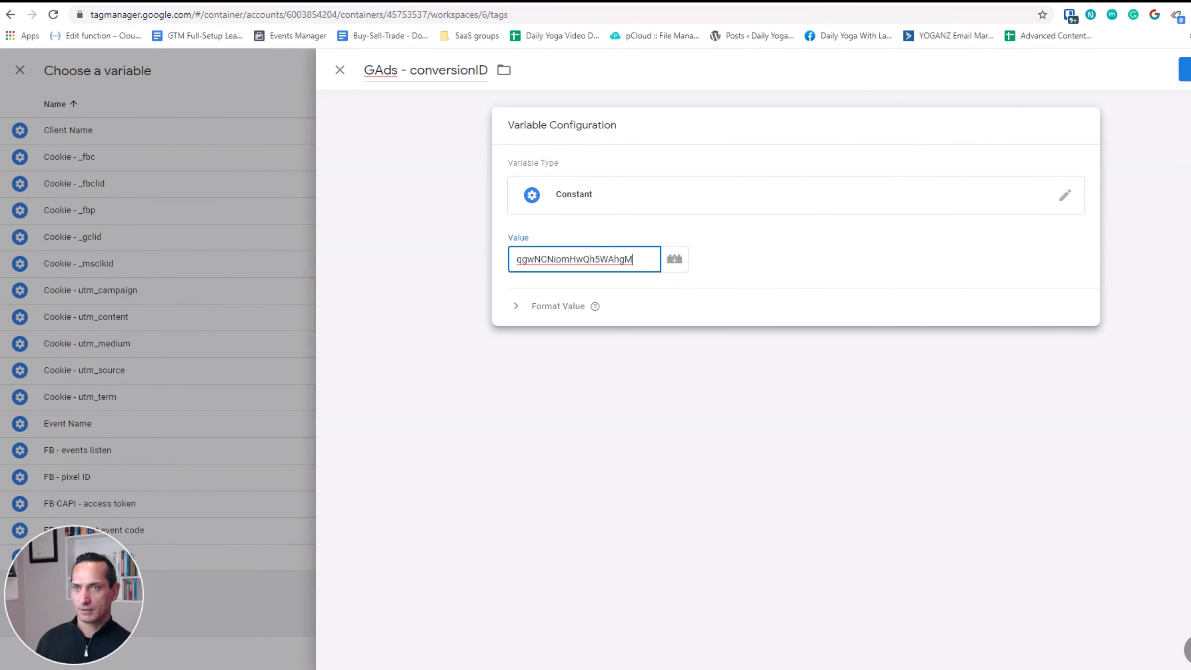
pyautogui.hotkey('alt', 'Tab')
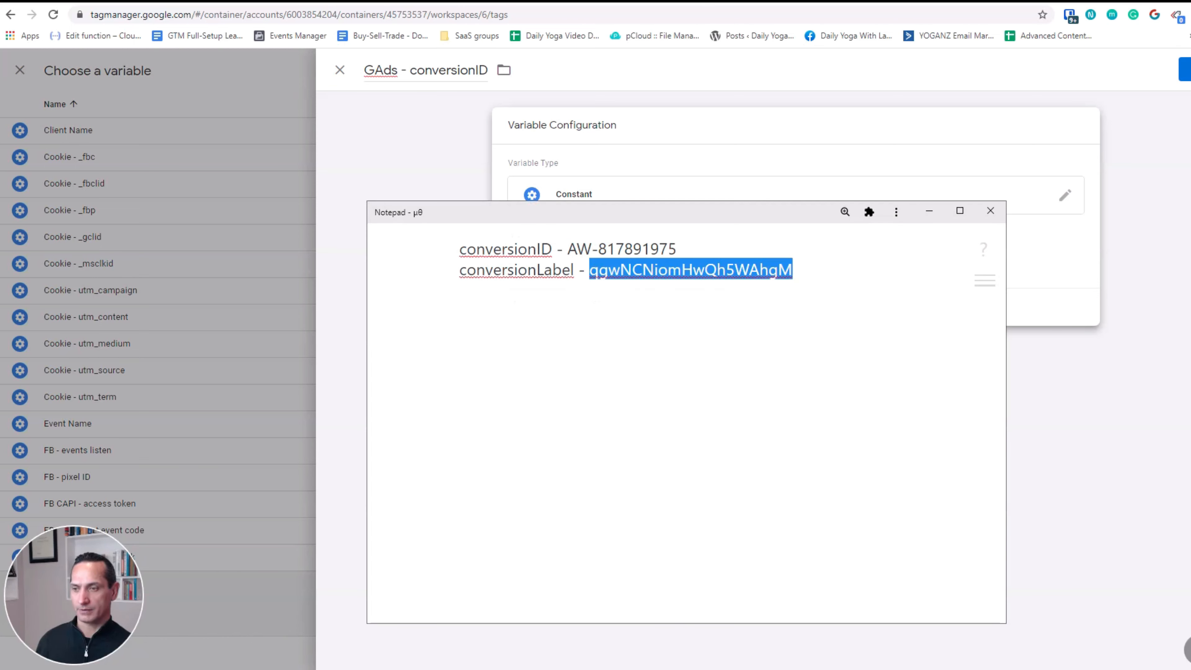
pyautogui.click(562, 333)
pyautogui.moveTo(697, 249); pyautogui.dragTo(568, 247)
pyautogui.hotkey('ctrl', 'c')
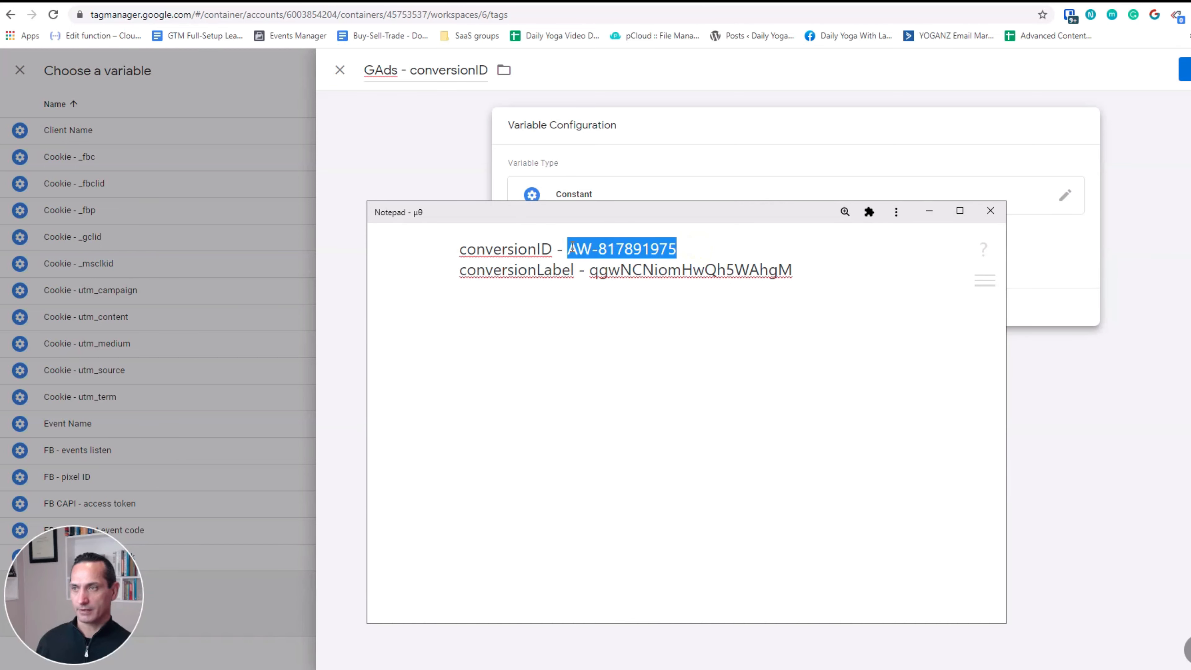
pyautogui.hotkey('alt', 'Tab')
pyautogui.click(593, 261)
pyautogui.hotkey('ctrl', 'a')
pyautogui.hotkey('ctrl', 'v')
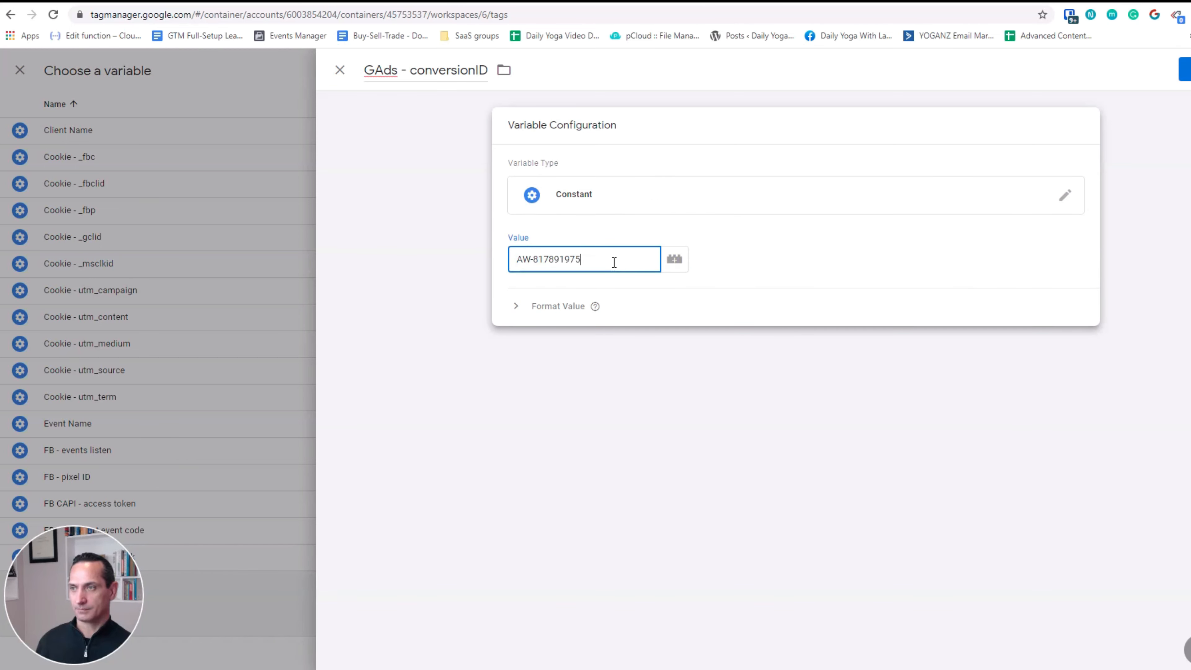
pyautogui.click(689, 335)
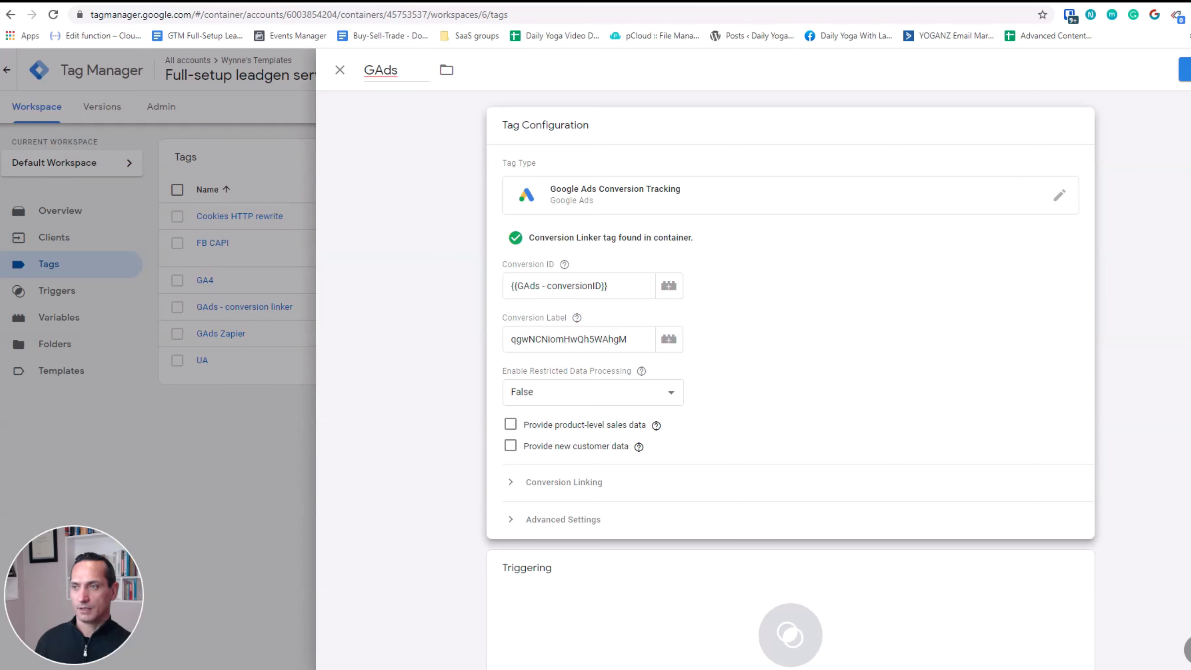
# Clear the Conversion Label field of the GAds tag and start a new variable for it.
pyautogui.doubleClick(635, 339)
pyautogui.press('BackSpace')
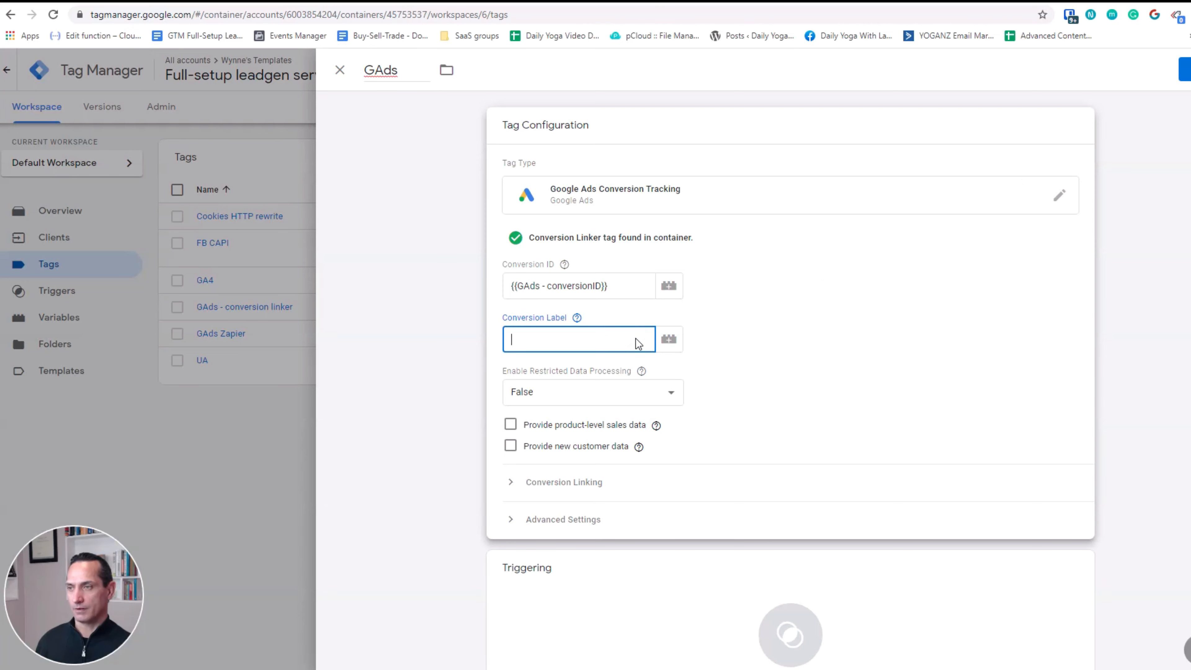
pyautogui.click(670, 339)
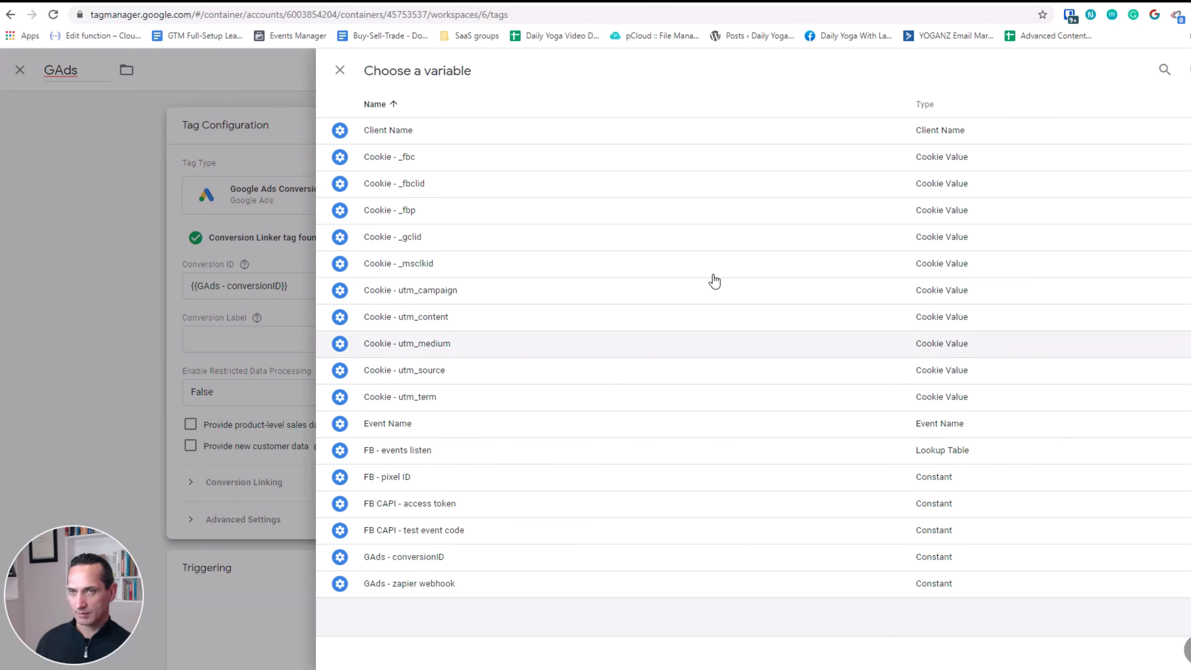
pyautogui.click(1182, 70)
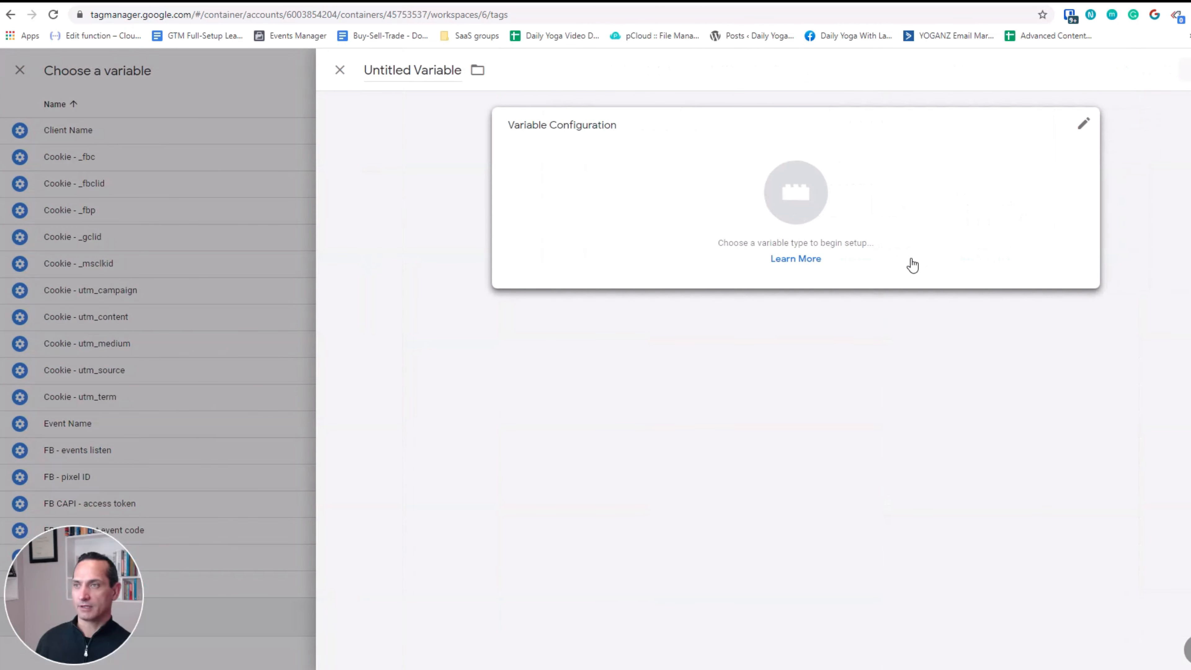
# Name the new variable "GAds - conversionLabel generate_lead" and set its type to Constant.
pyautogui.click(396, 69)
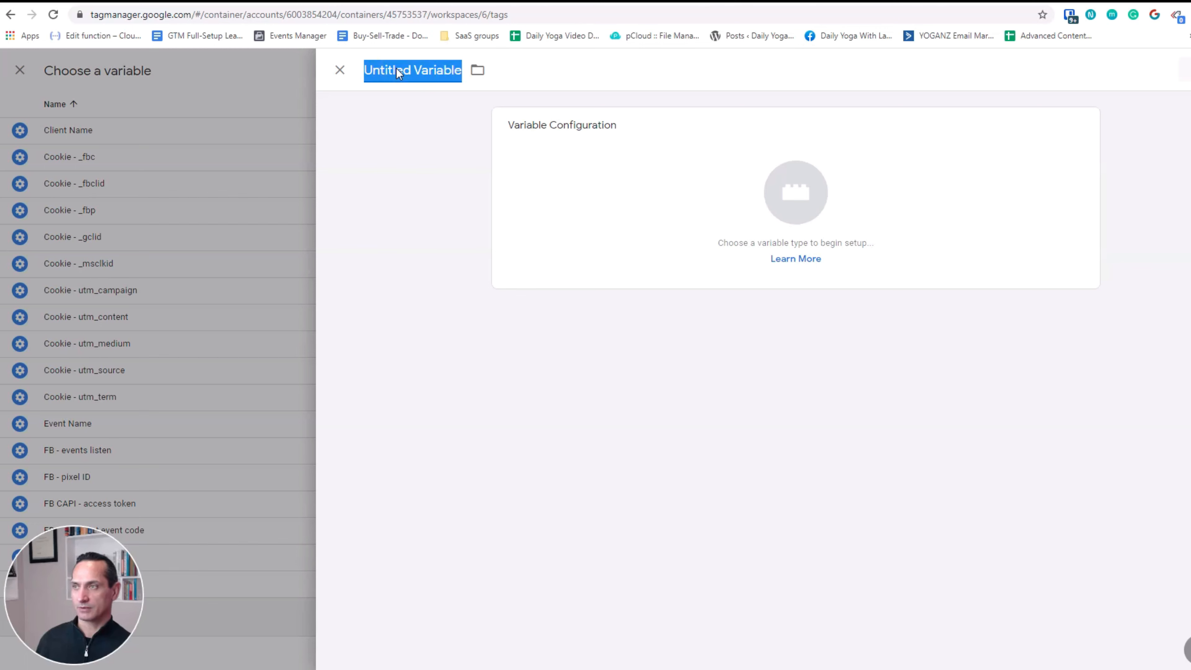
pyautogui.write('GAd')
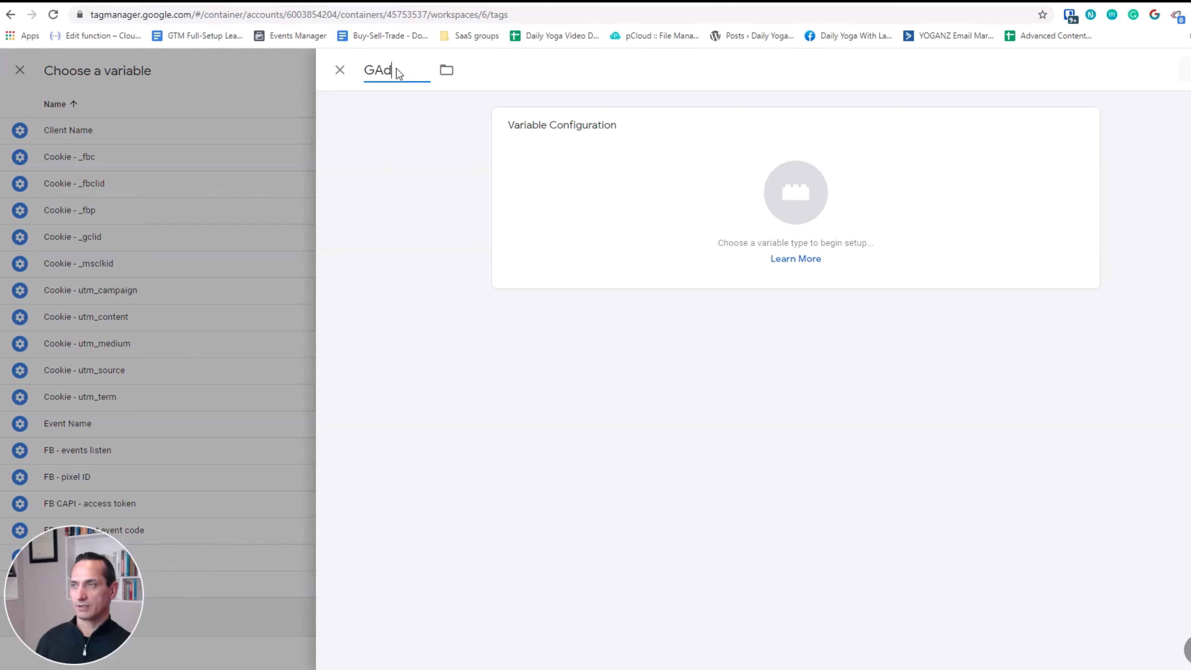
pyautogui.write('s - convers')
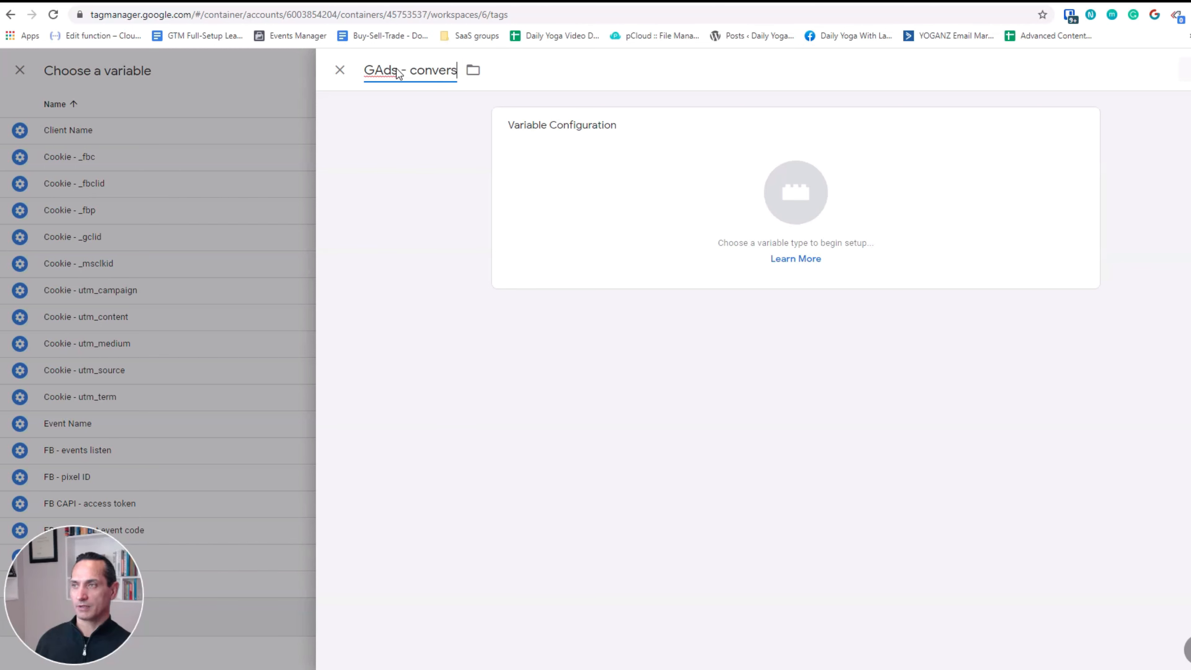
pyautogui.write('ionLabel')
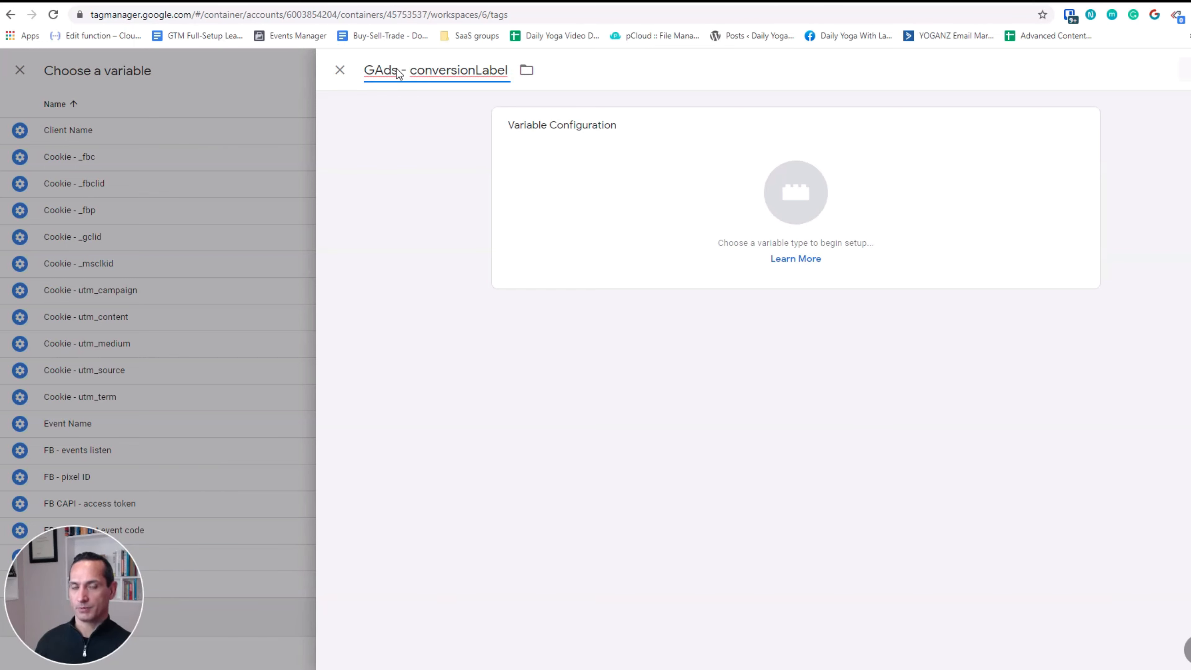
pyautogui.write('generate_lead')
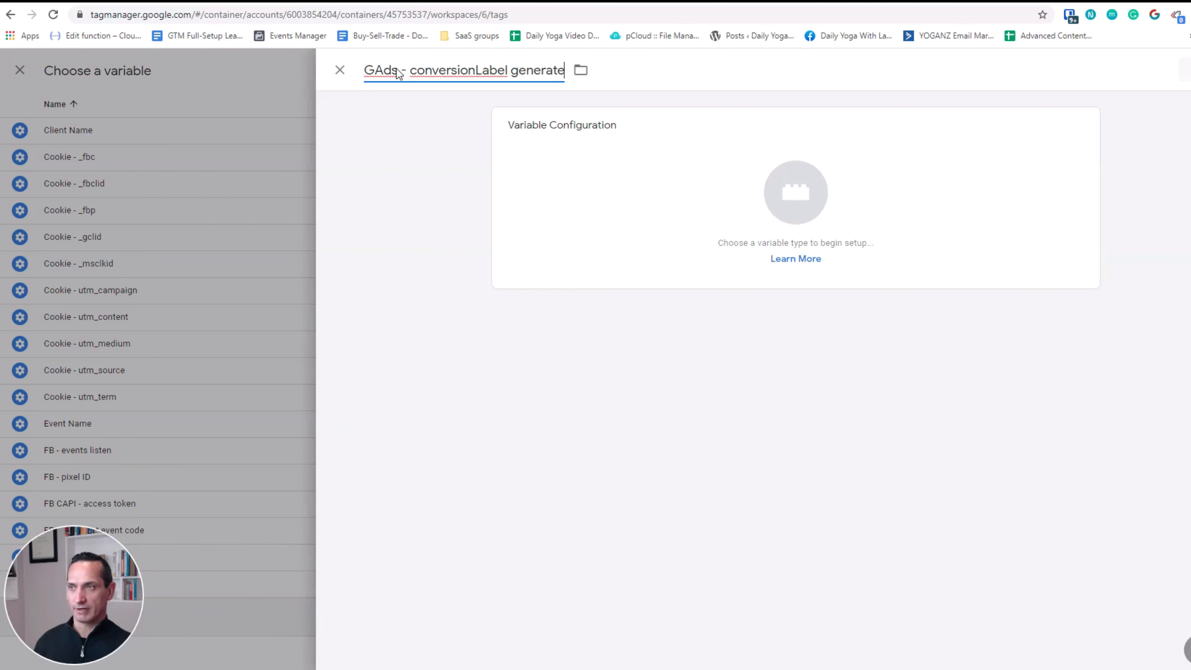
pyautogui.click(503, 145)
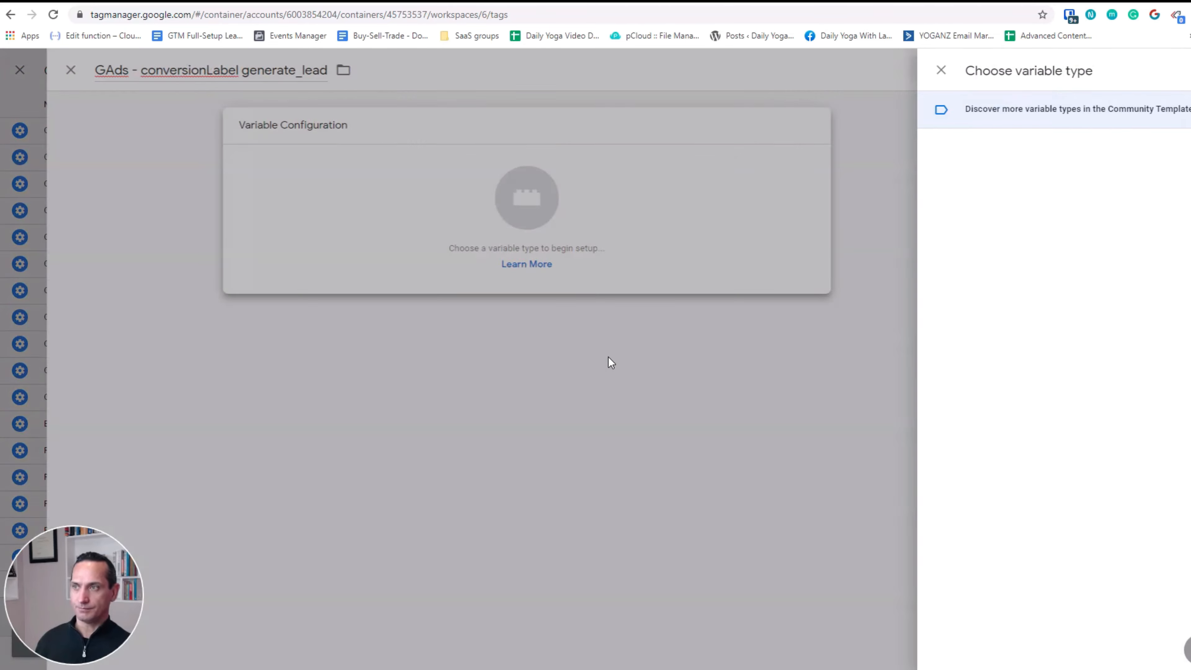
pyautogui.click(926, 498)
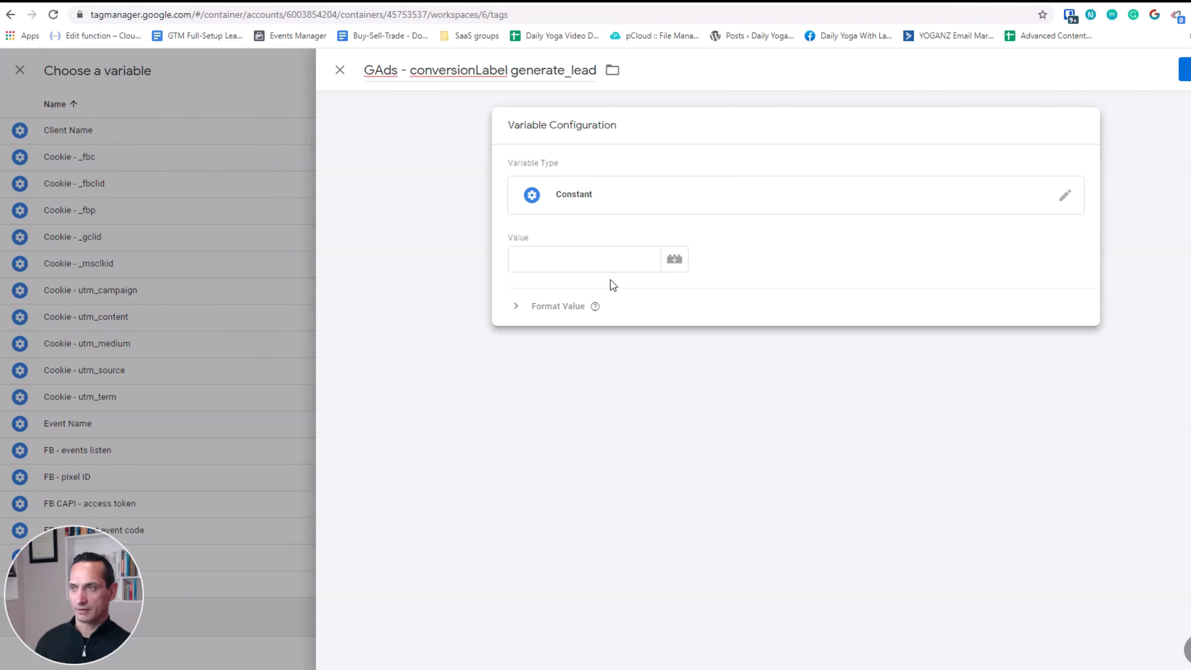
# Set the Constant's value to the conversion label, check it against the Notepad notes and save the variable.
pyautogui.click(586, 268)
pyautogui.click(595, 307)
pyautogui.click(584, 265)
pyautogui.write('qgwNCNiomHwQh5WAhgM')
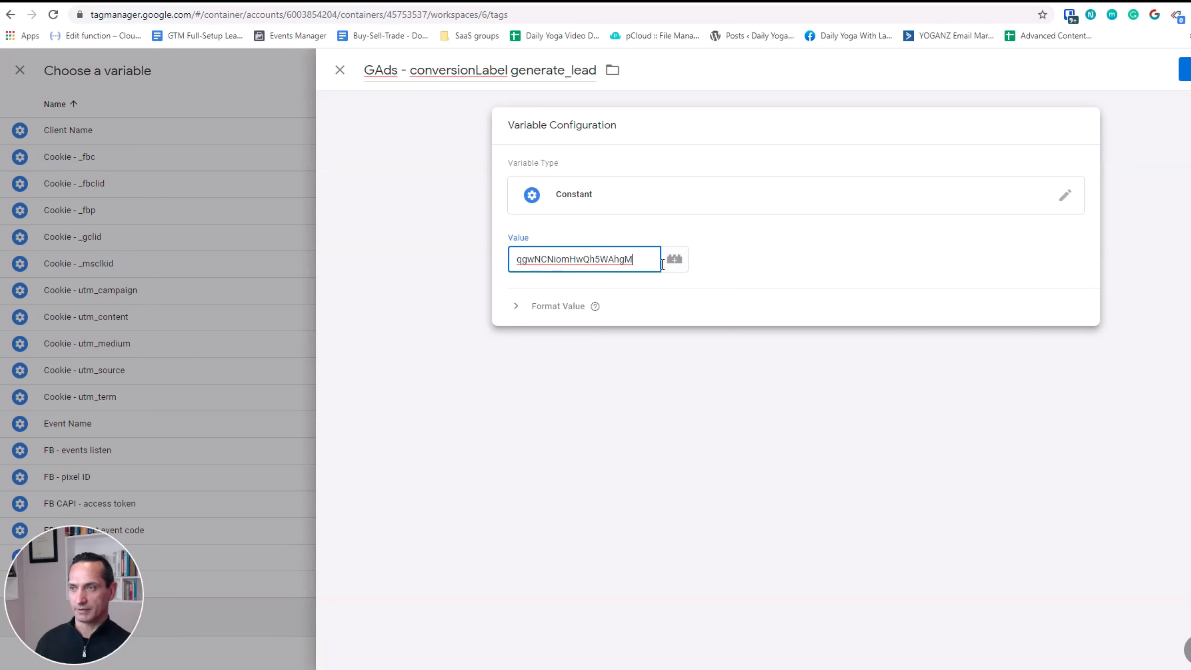
pyautogui.hotkey('alt', 'Tab')
pyautogui.click(736, 271)
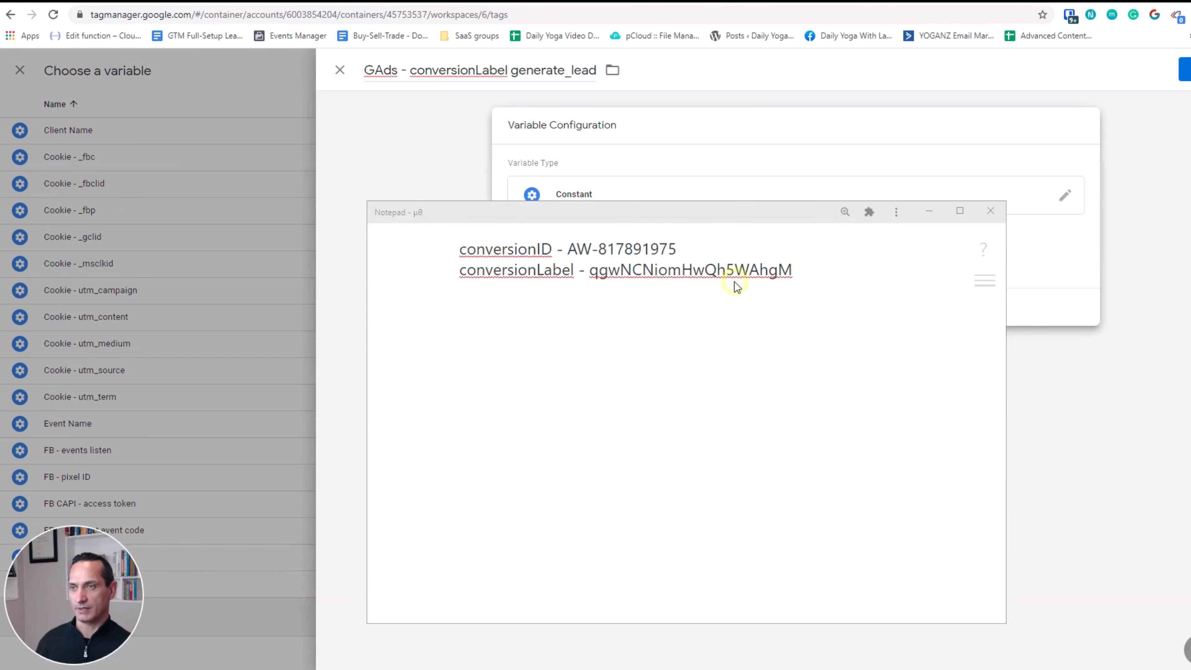
pyautogui.doubleClick(737, 270)
pyautogui.click(833, 120)
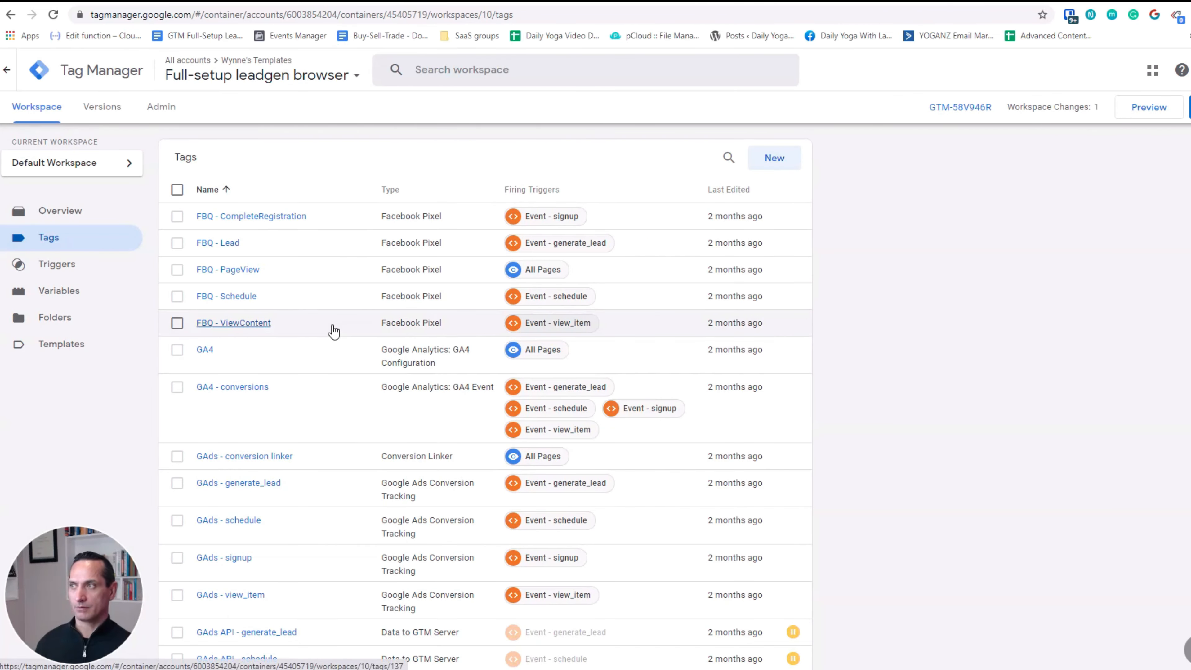
# Examine the browser container's tag list and the GAds tag's product-level sales, new customer, Conversion Linking and Advanced Settings options.
pyautogui.scroll(-4, 253, 445)
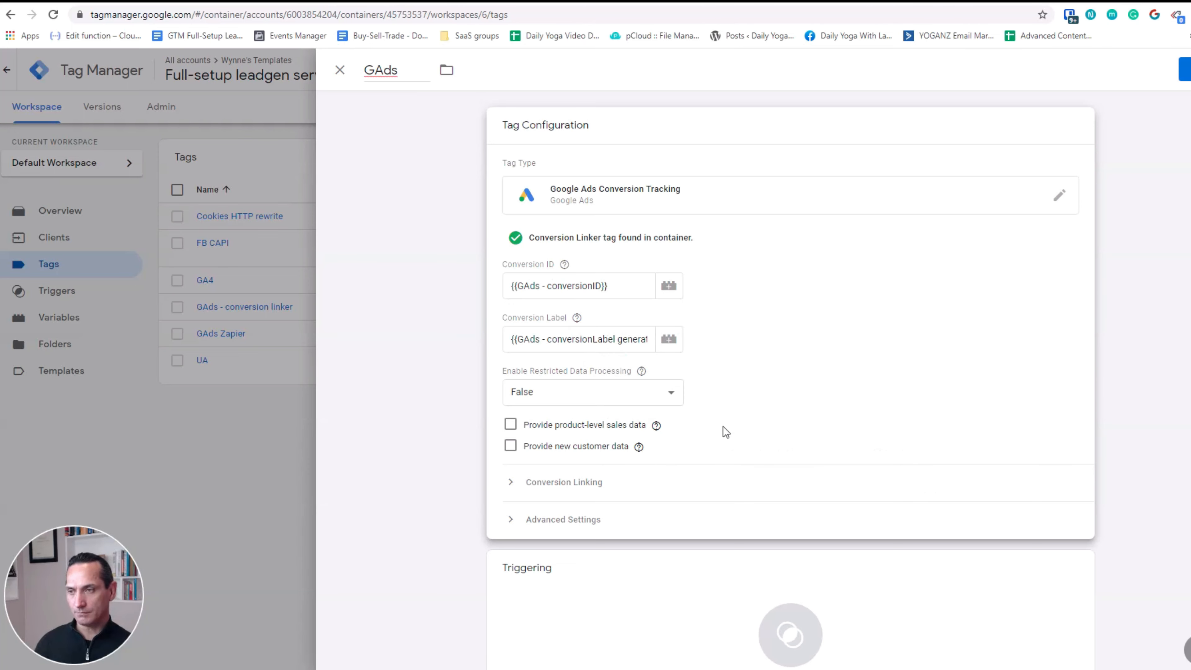
pyautogui.scroll(-1, 795, 436)
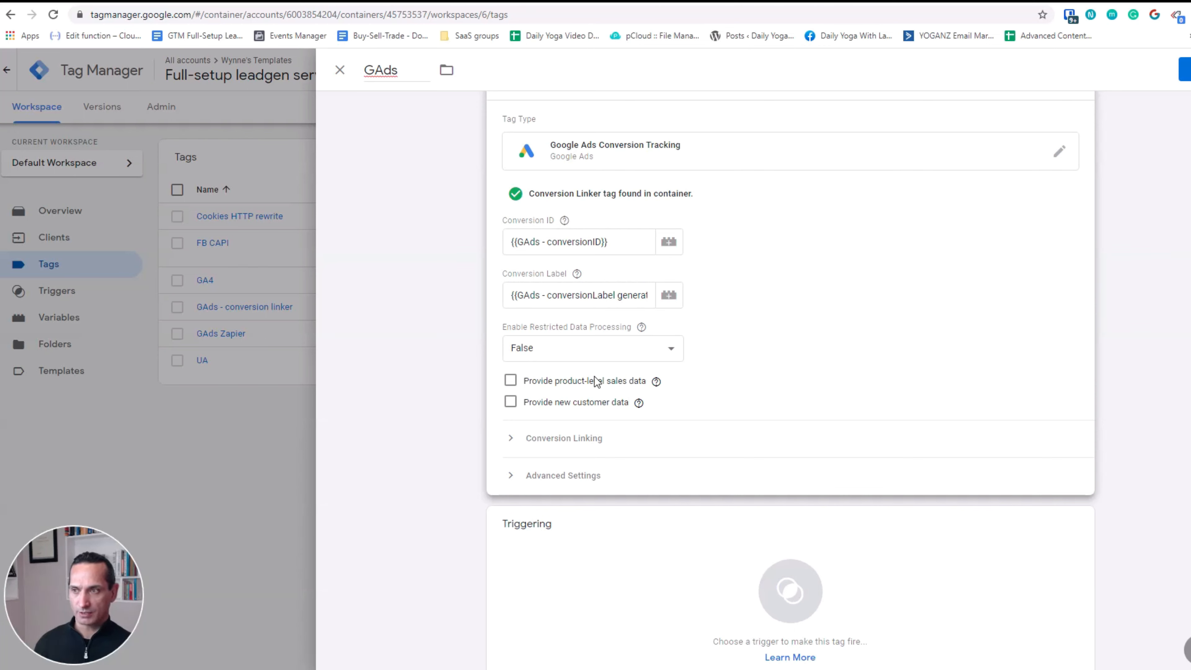
pyautogui.moveTo(656, 382)
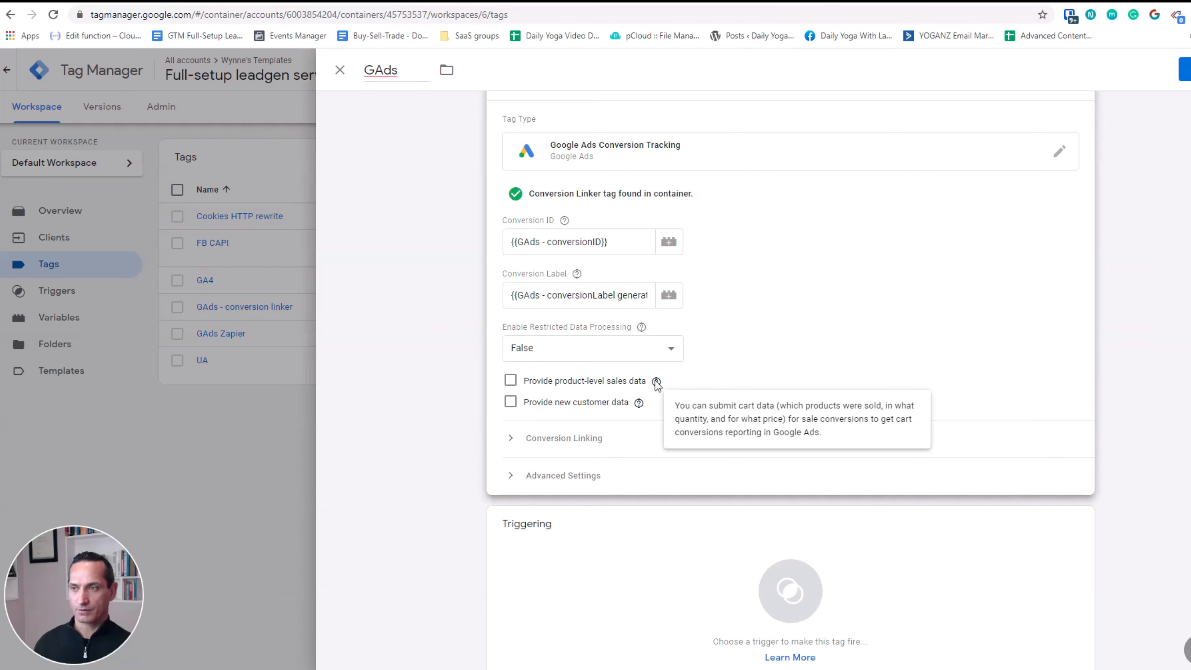
pyautogui.moveTo(638, 403)
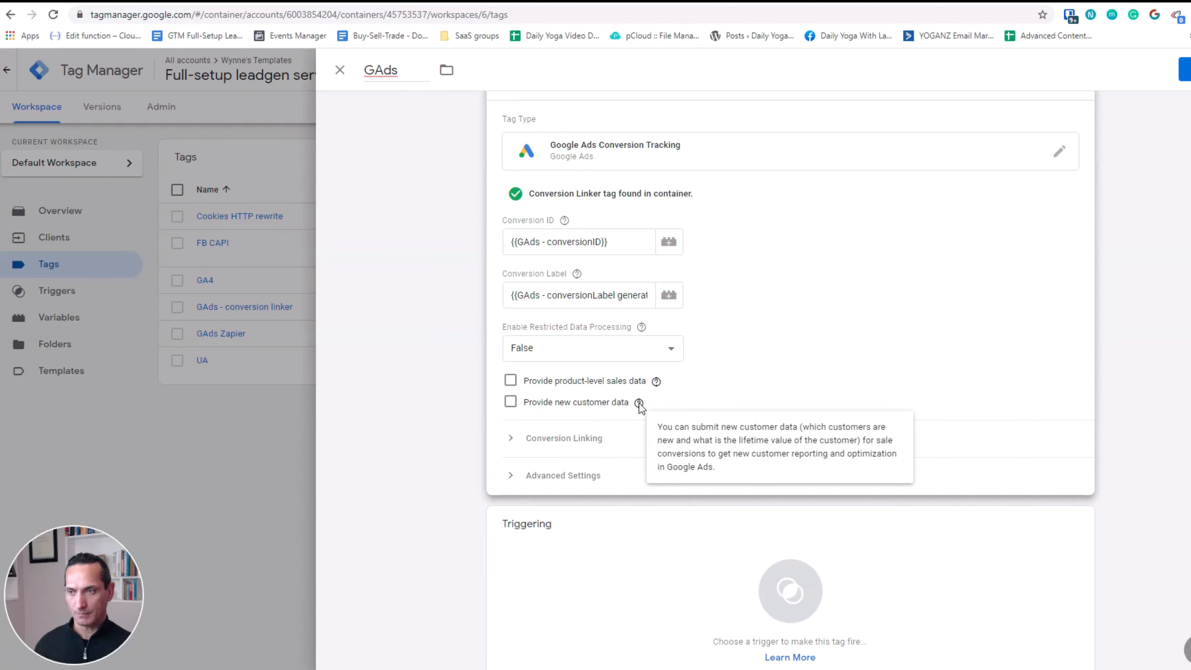
pyautogui.click(614, 441)
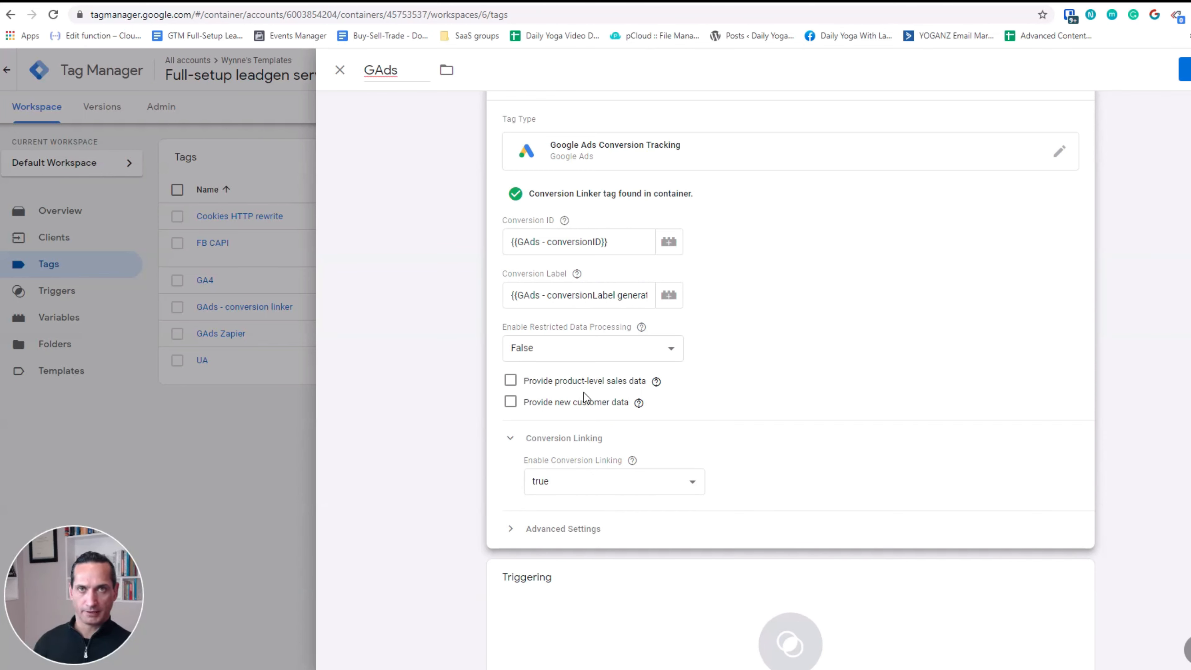
pyautogui.scroll(-2, 823, 389)
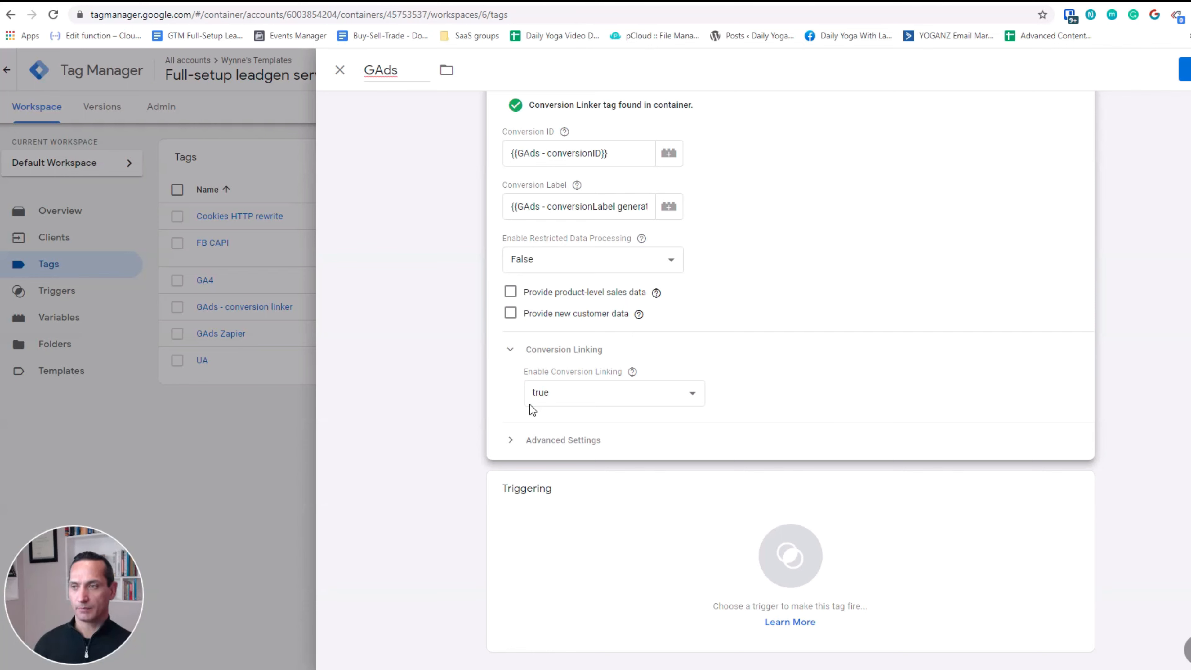
pyautogui.click(553, 440)
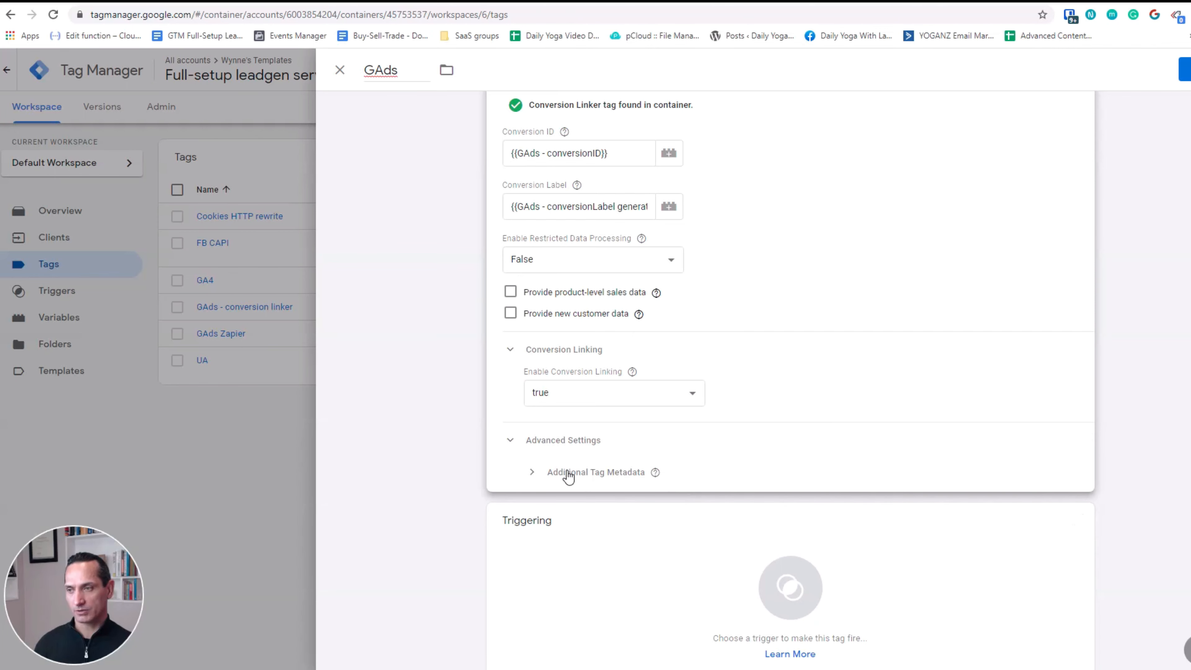
pyautogui.click(581, 472)
pyautogui.scroll(-2, 734, 471)
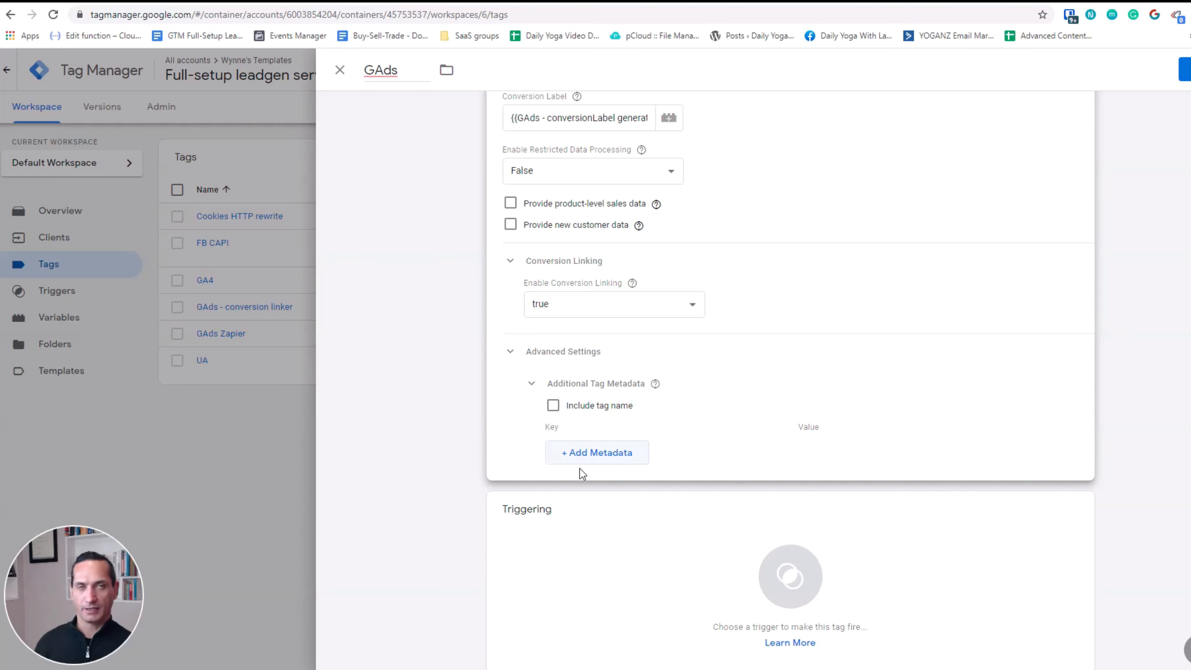
pyautogui.scroll(5, 719, 421)
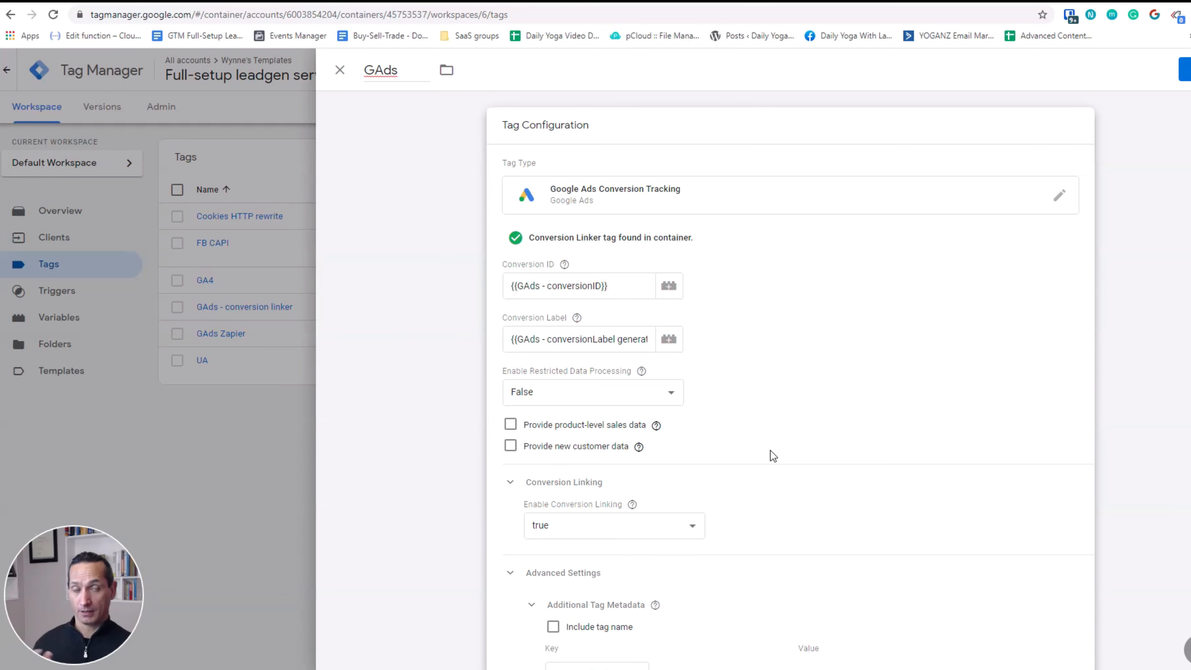
pyautogui.scroll(-4, 854, 450)
# Try to save the GAds tag and choose to add a new firing trigger to it.
pyautogui.hotkey('ctrl', 's')
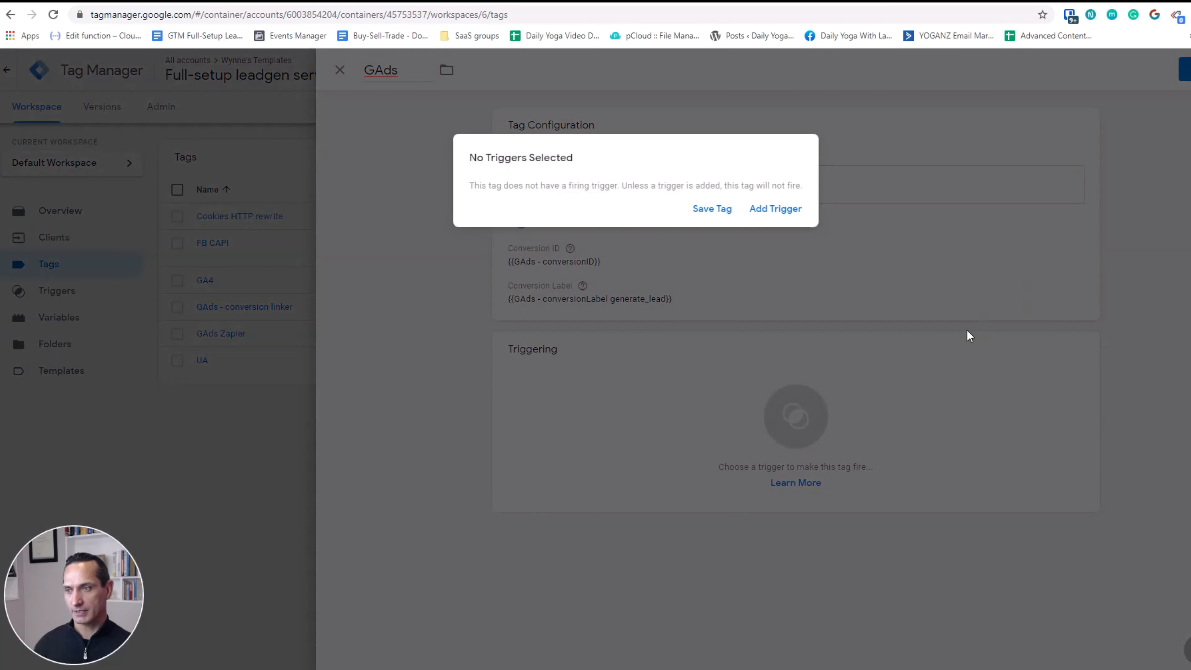
pyautogui.click(776, 209)
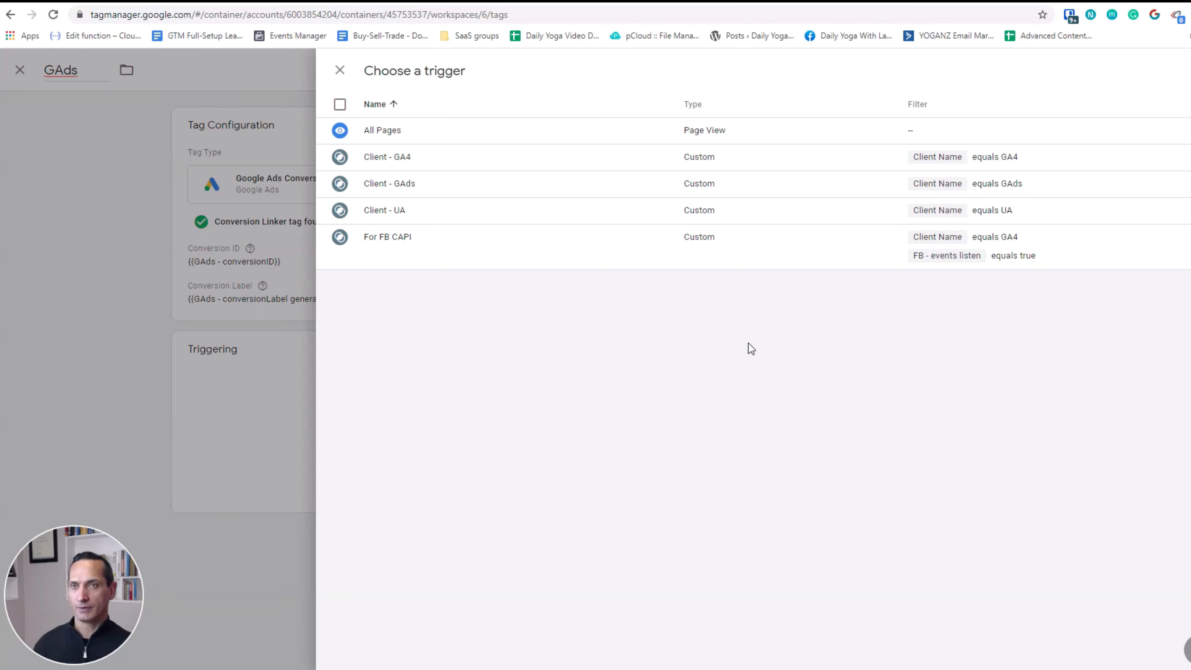
pyautogui.click(953, 79)
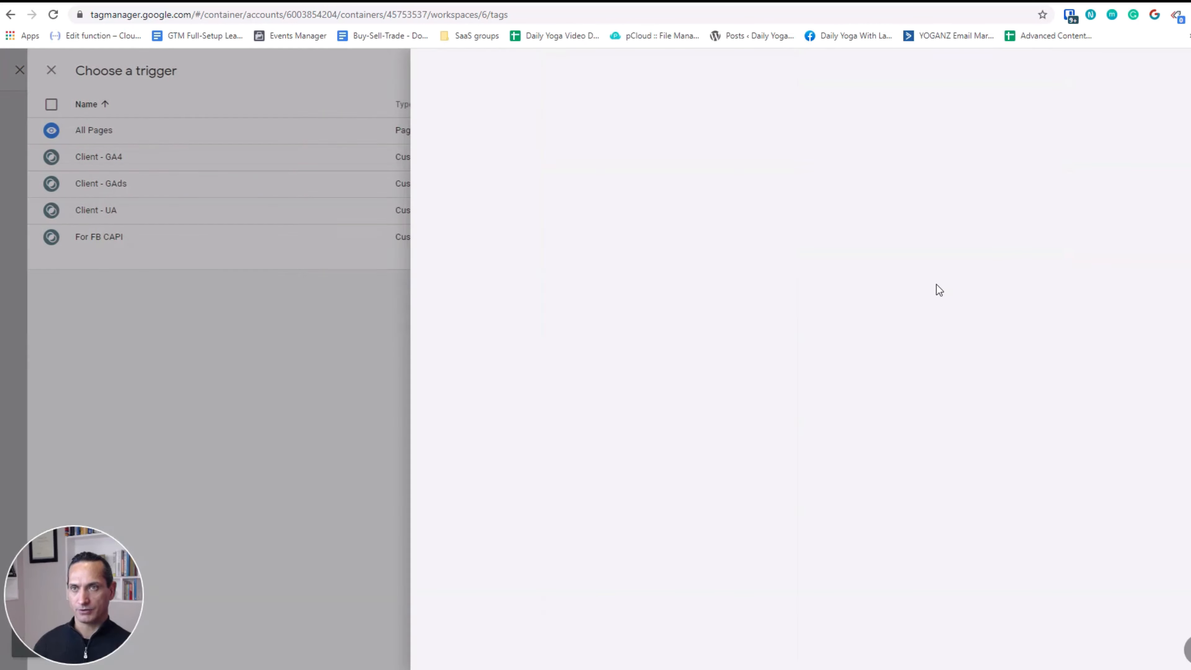
# Name the new trigger "Event - generate_lead".
pyautogui.click(461, 82)
pyautogui.write('Event - ')
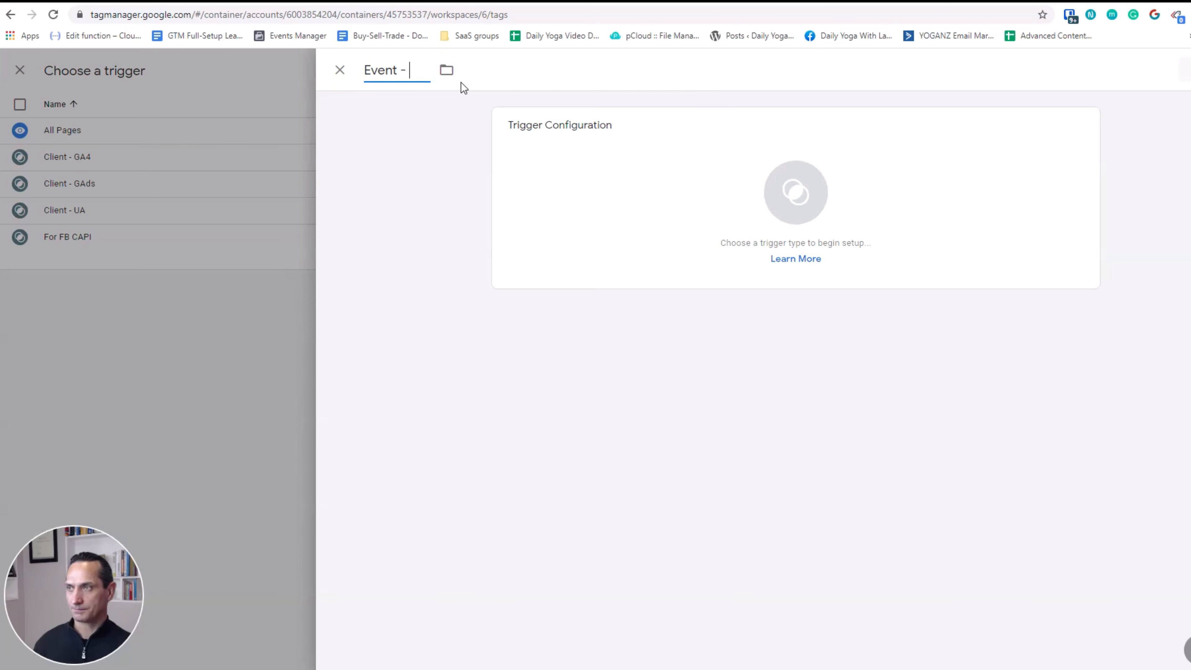
pyautogui.write('generate')
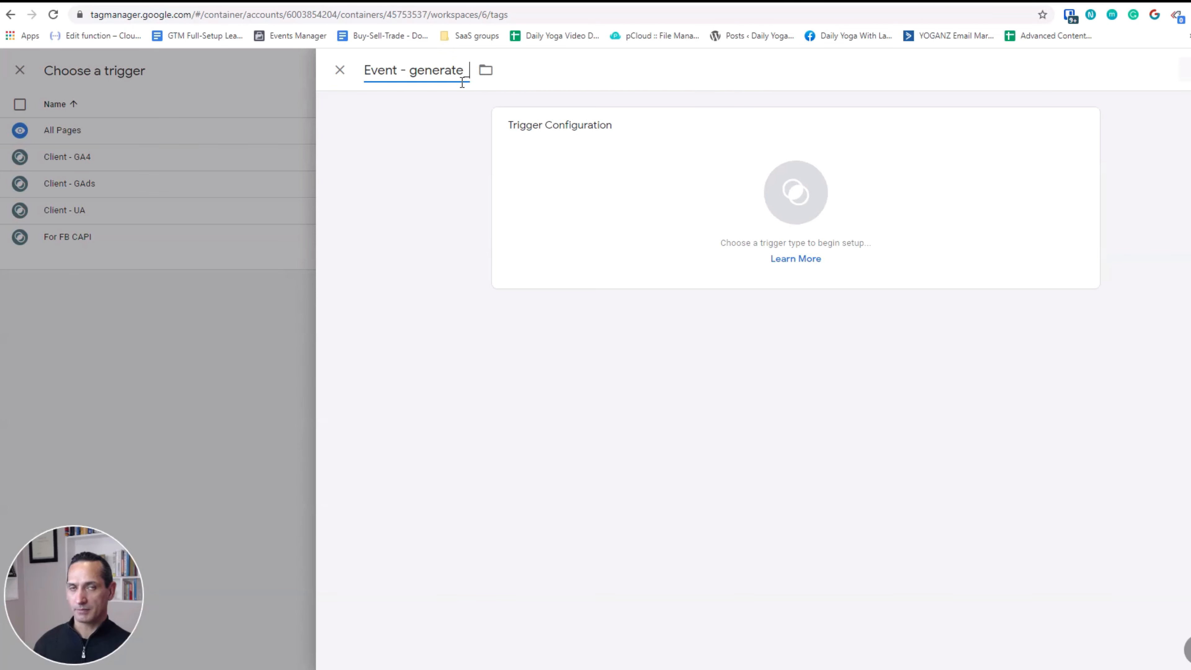
pyautogui.write('_lead')
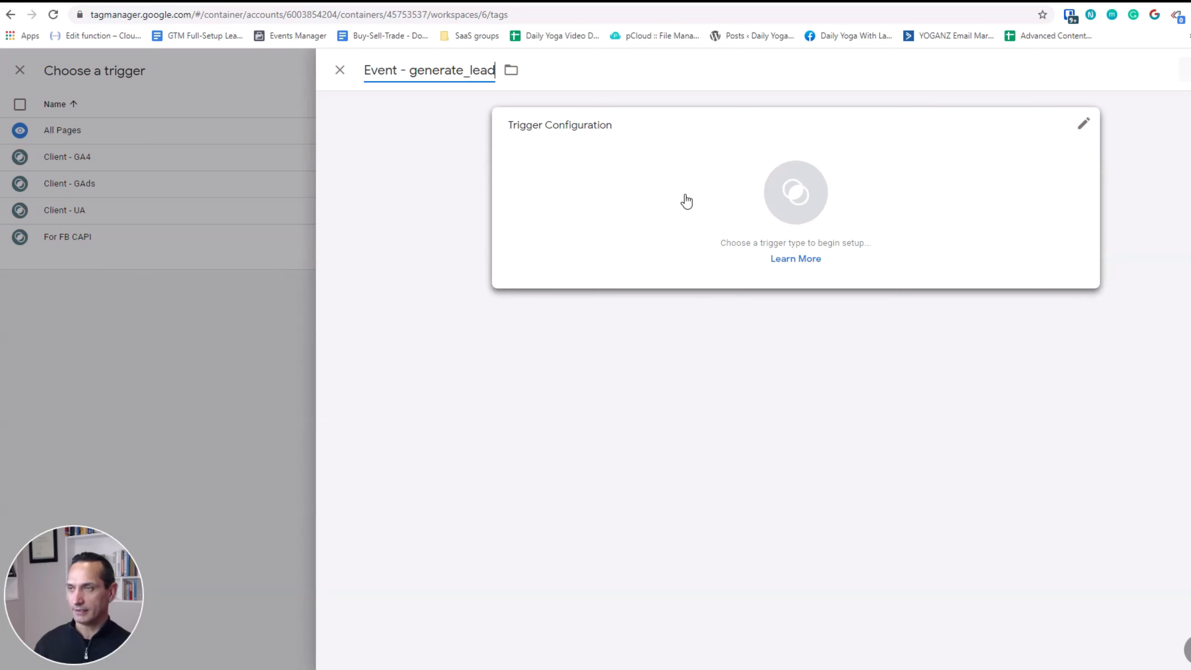
# Make the trigger a Custom Event that fires on all generate_lead events and save it.
pyautogui.click(731, 207)
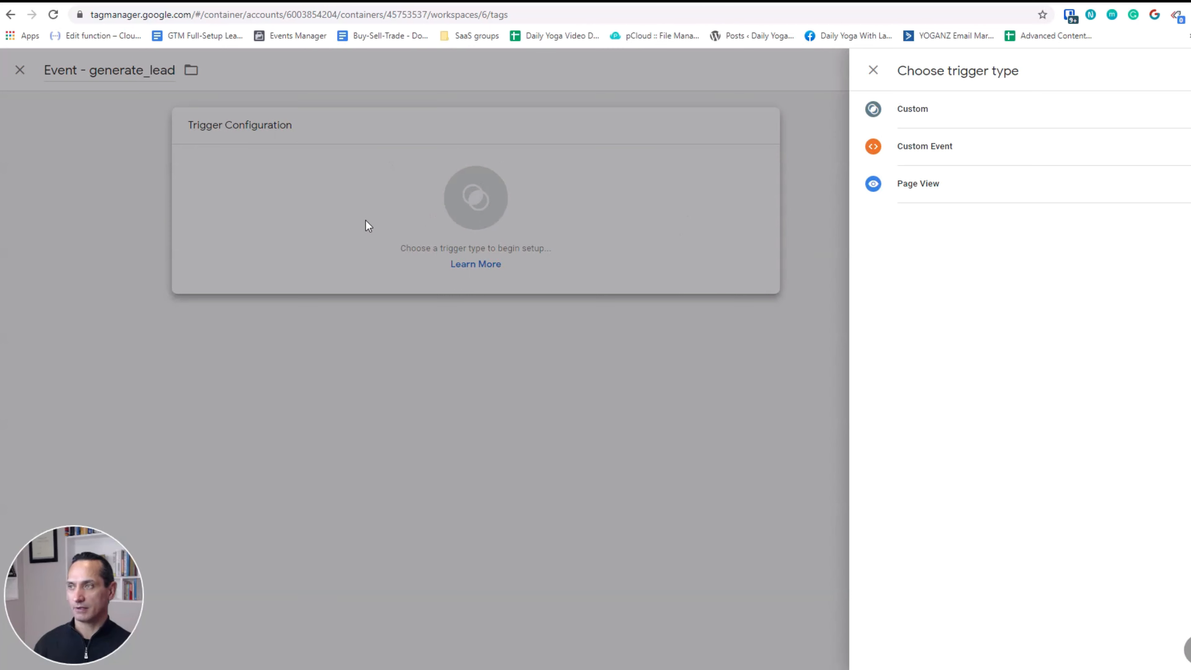
pyautogui.click(925, 146)
pyautogui.click(605, 260)
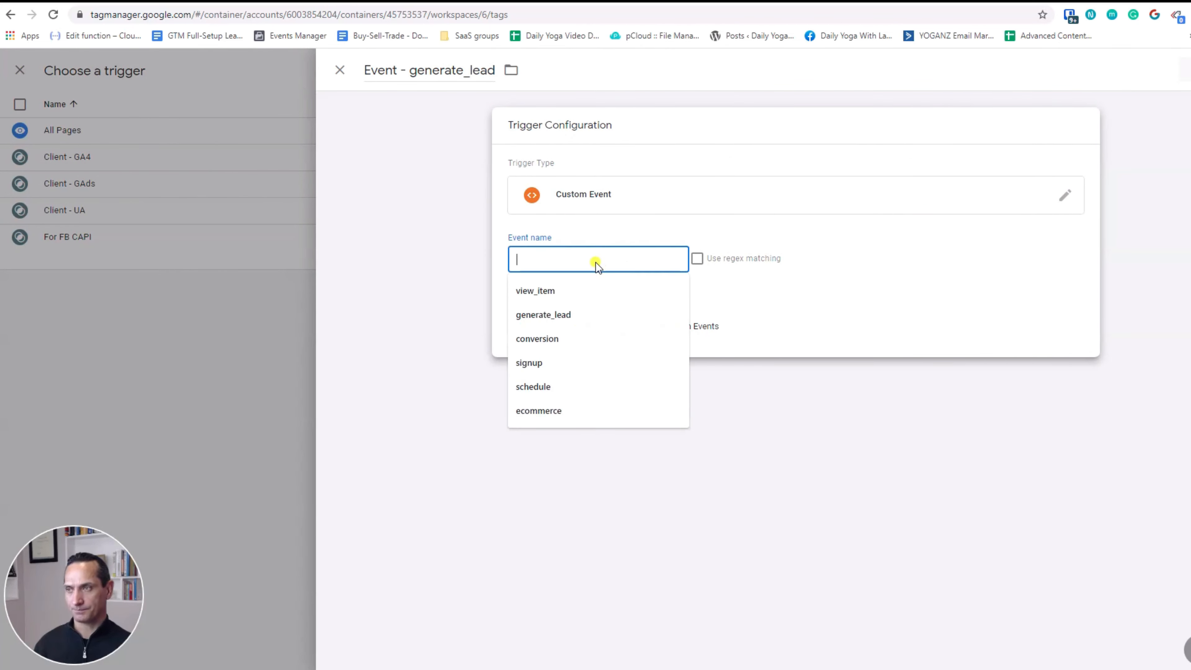
pyautogui.write('gee')
pyautogui.press('BackSpace')
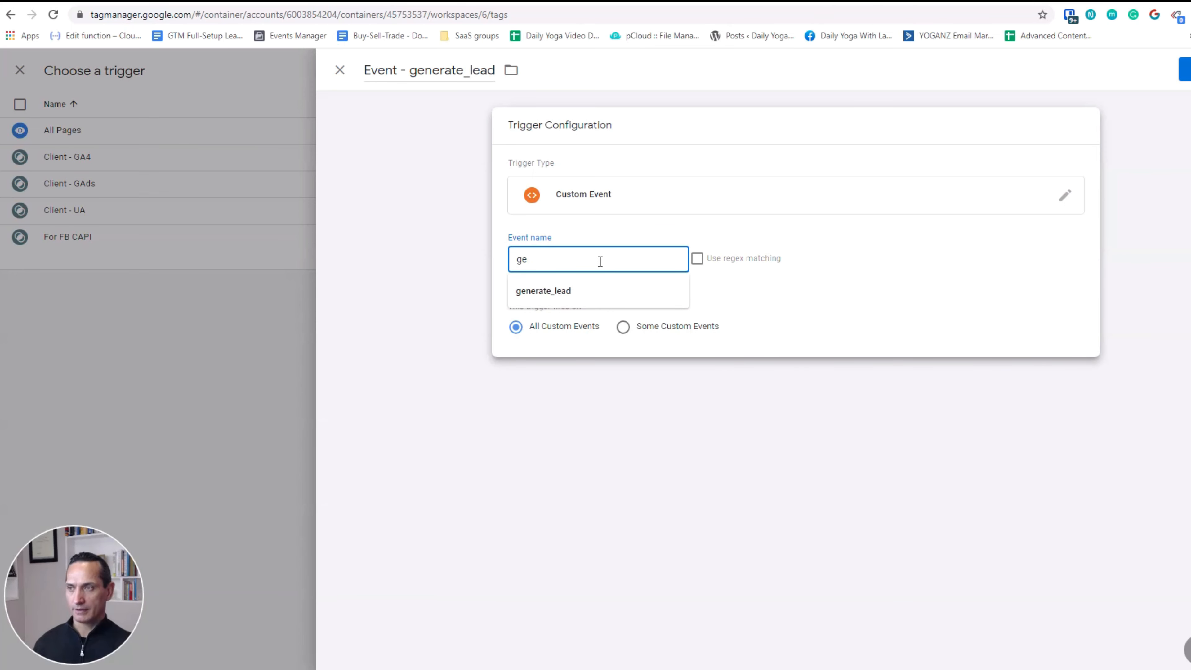
pyautogui.click(549, 291)
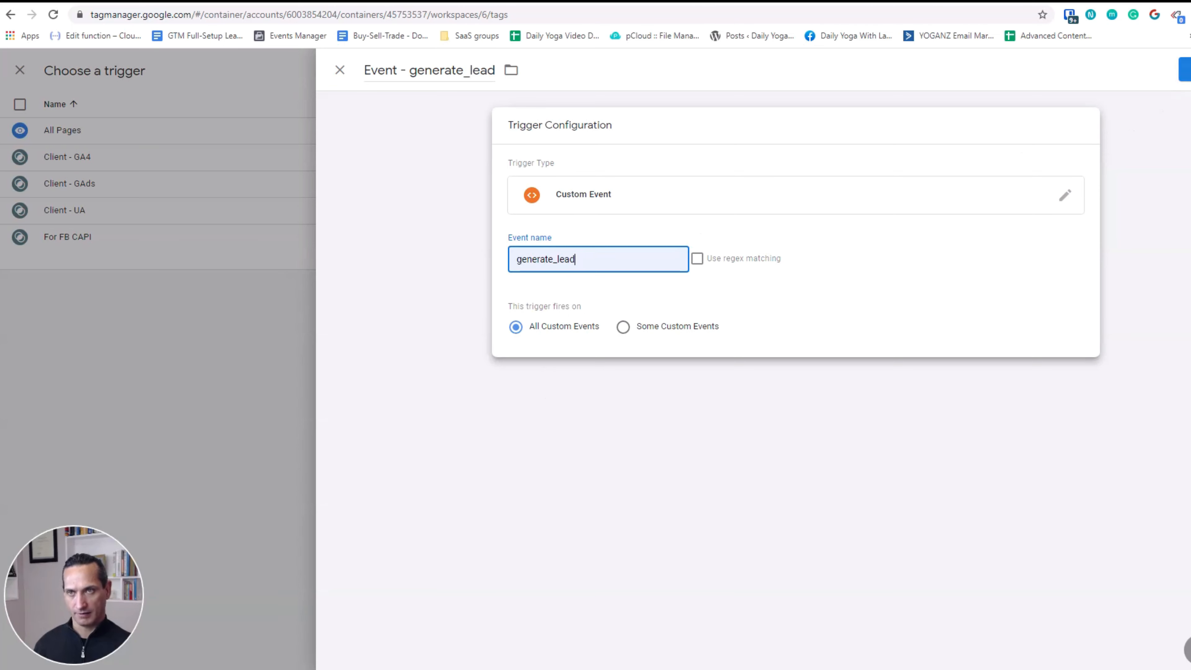
pyautogui.click(1185, 70)
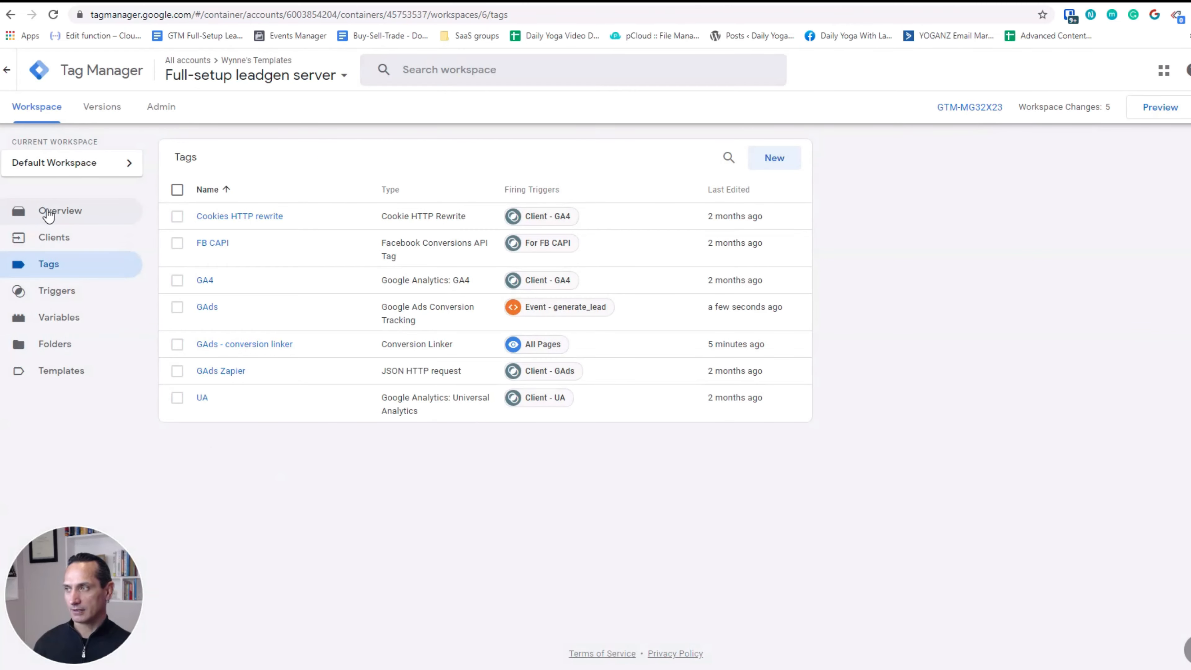
# Review the server container's workspace changes in its overview.
pyautogui.click(48, 215)
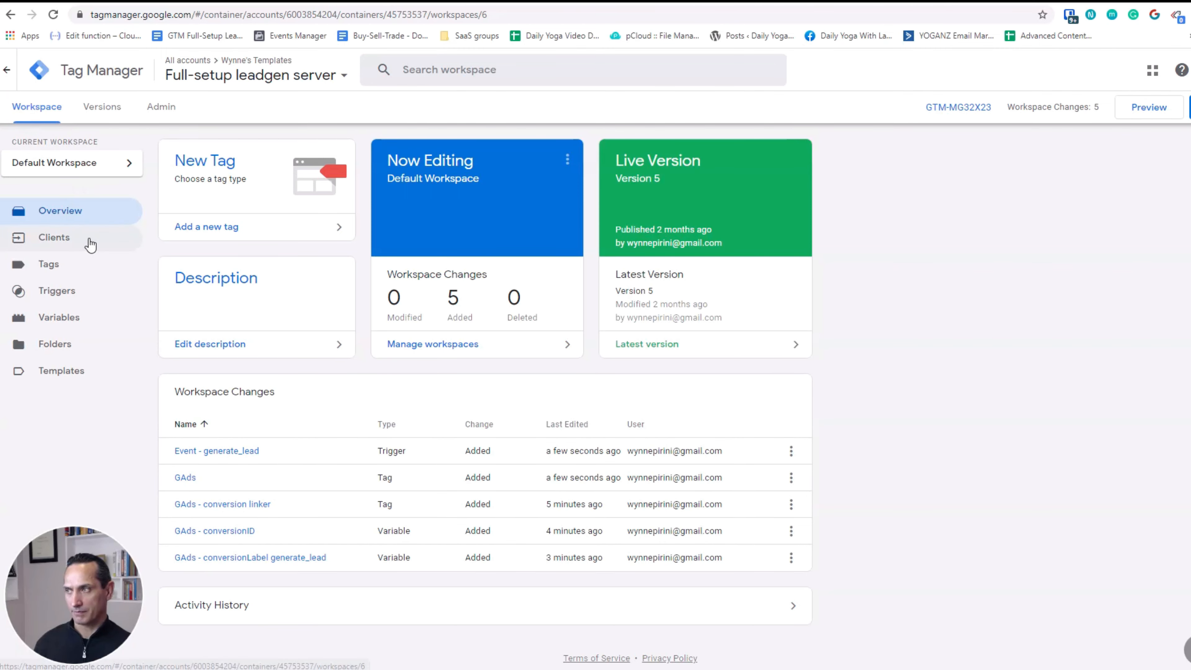
pyautogui.scroll(-1, 482, 318)
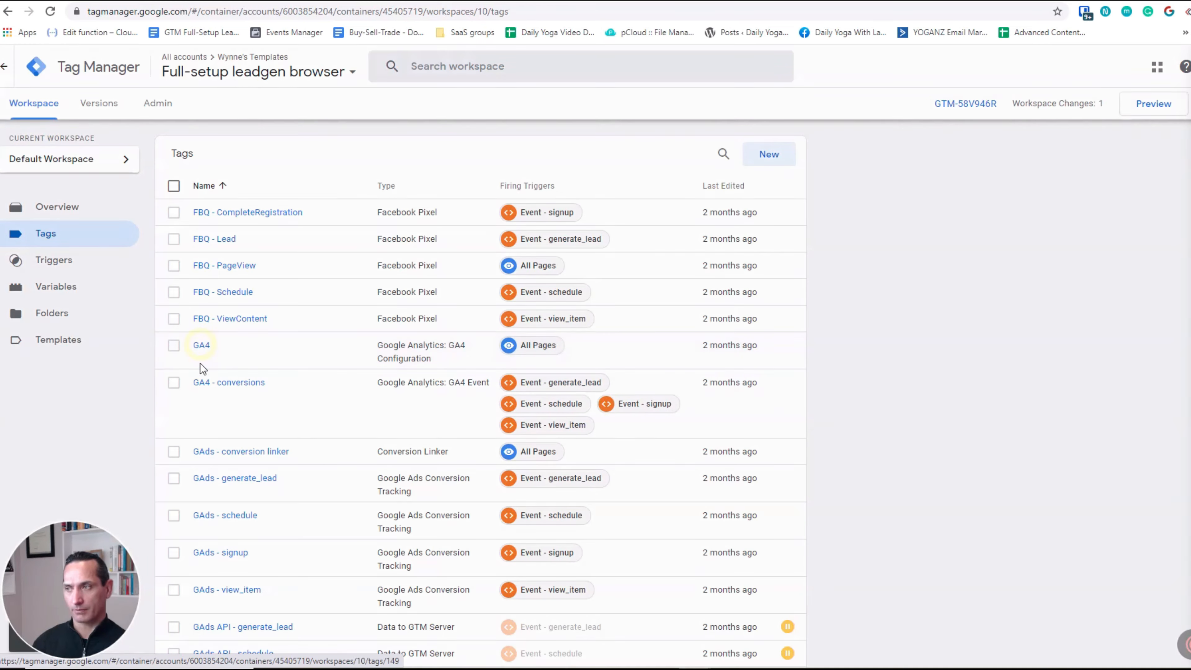
# Examine the measurement ID and the transport_url field in the browser container's GA4 configuration tag, and close the tag.
pyautogui.click(203, 382)
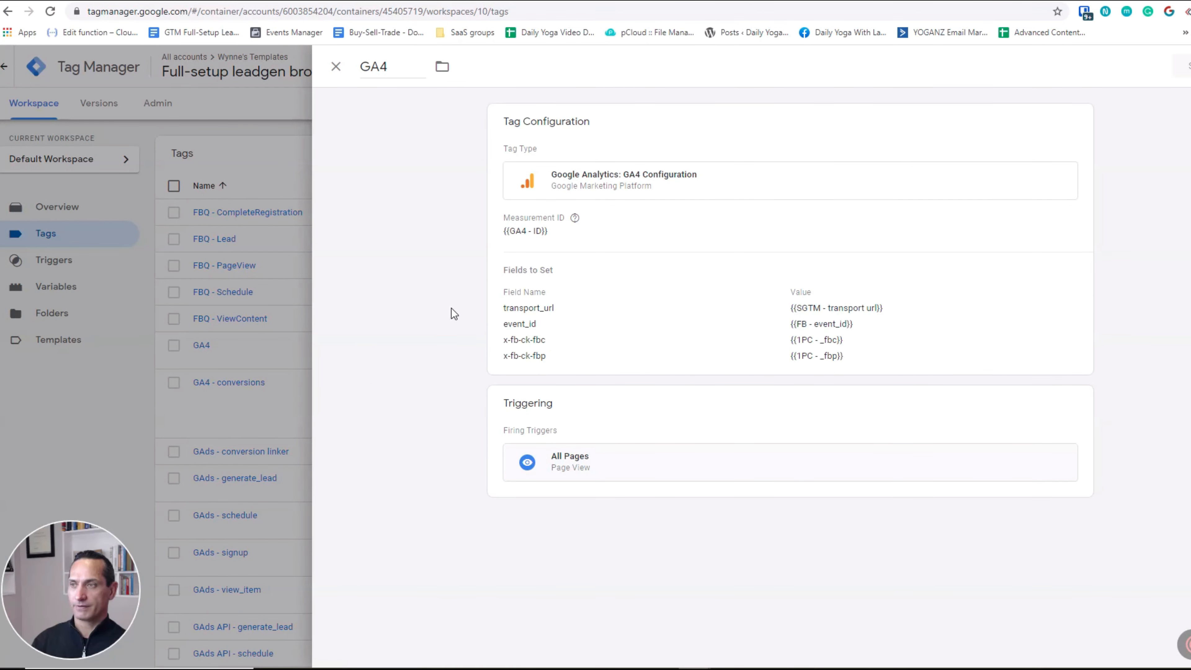
pyautogui.click(557, 258)
pyautogui.moveTo(581, 258); pyautogui.dragTo(479, 263)
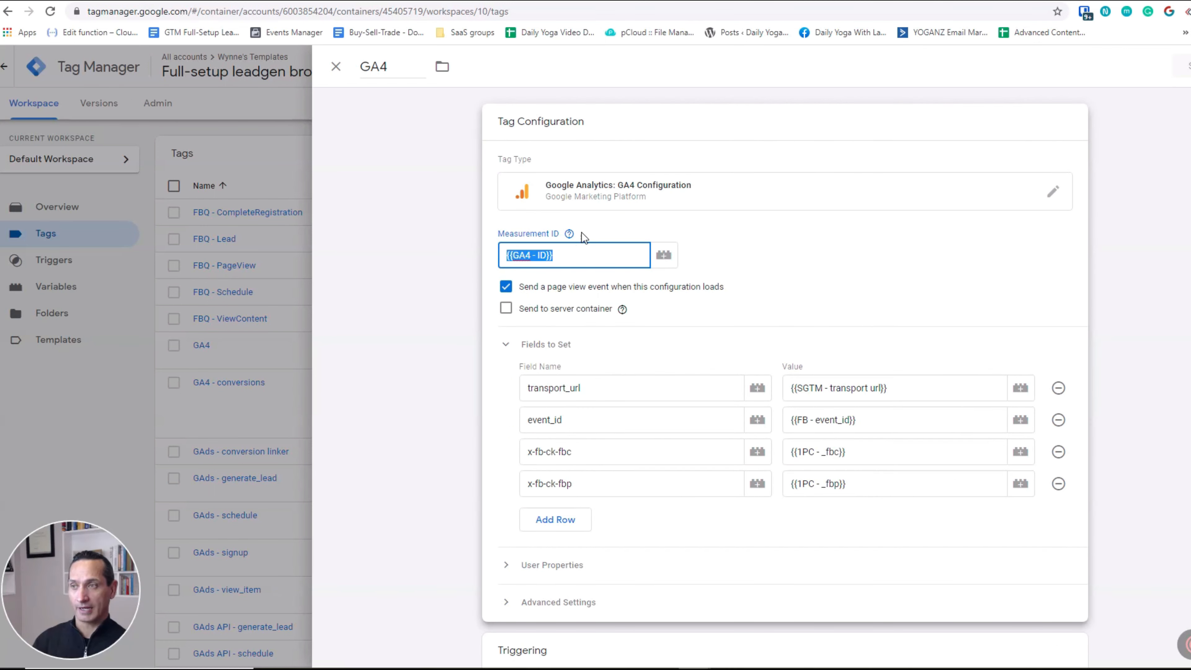
pyautogui.click(569, 233)
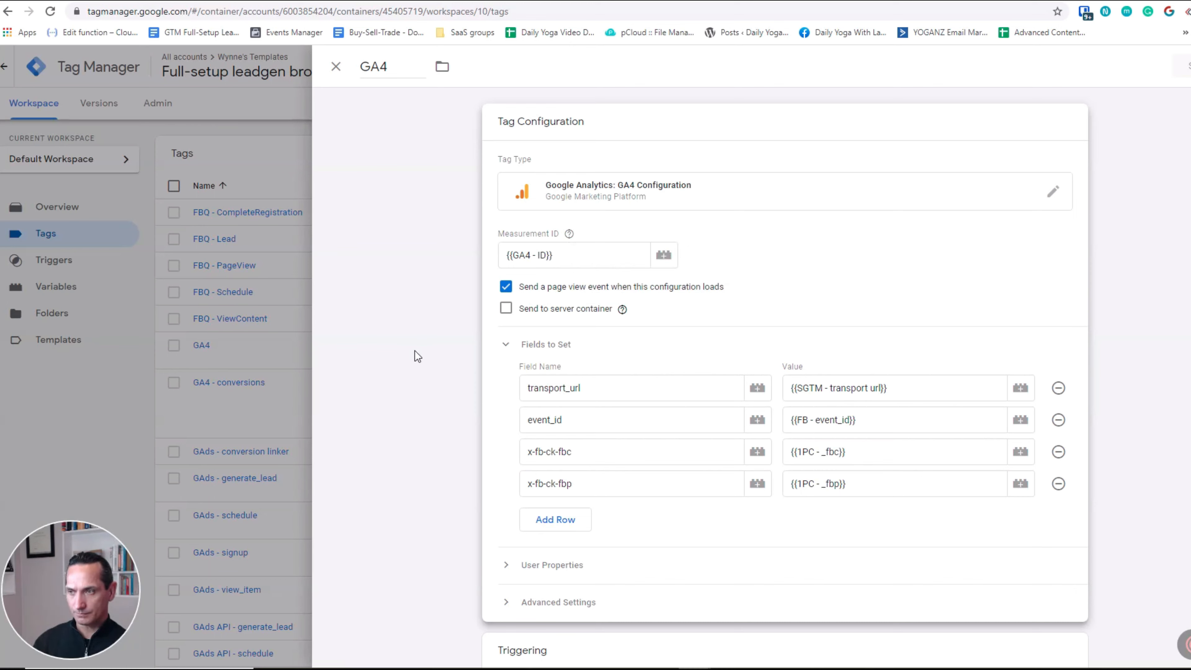
pyautogui.moveTo(614, 387); pyautogui.dragTo(522, 392)
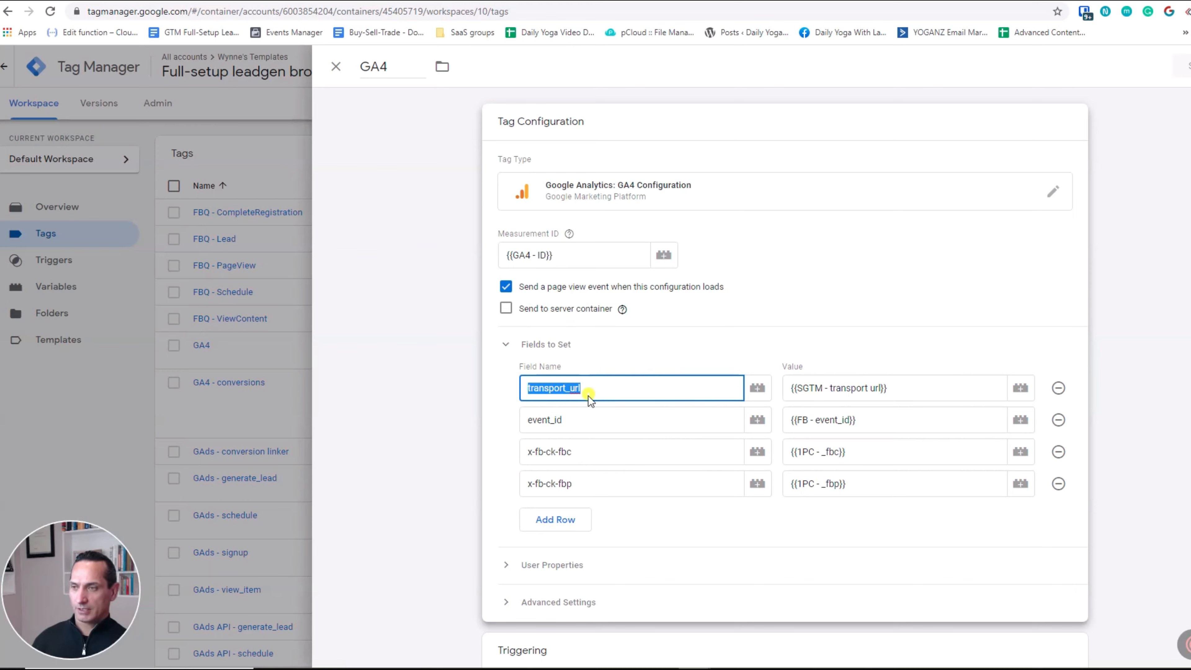
pyautogui.click(572, 389)
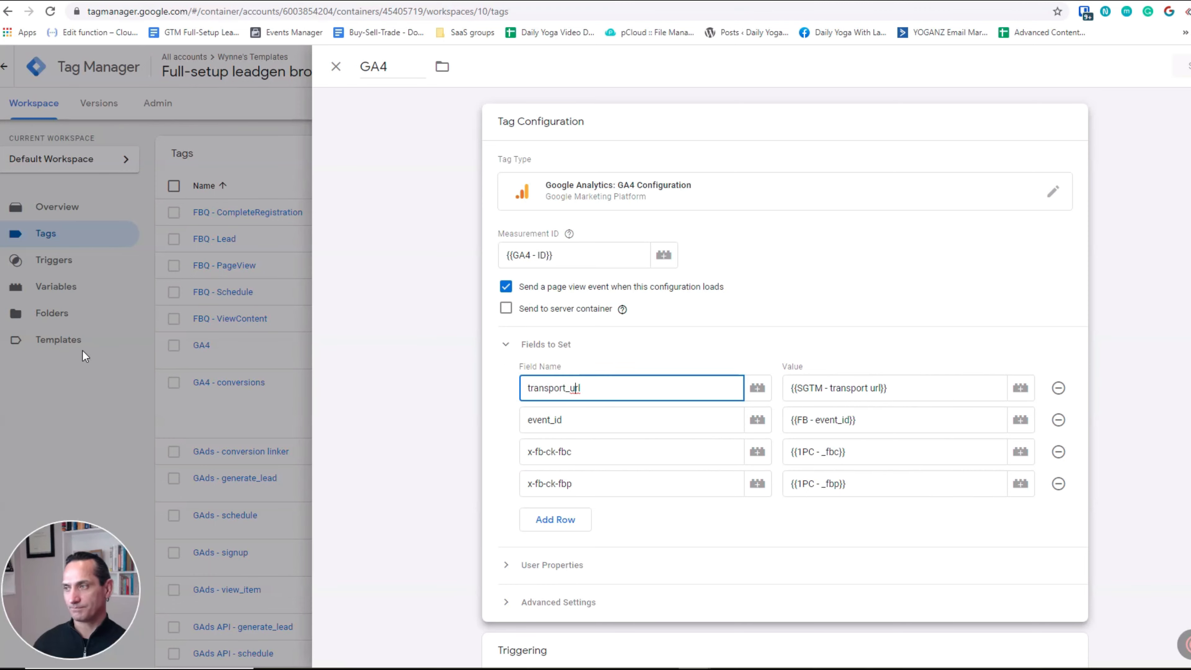
pyautogui.click(89, 372)
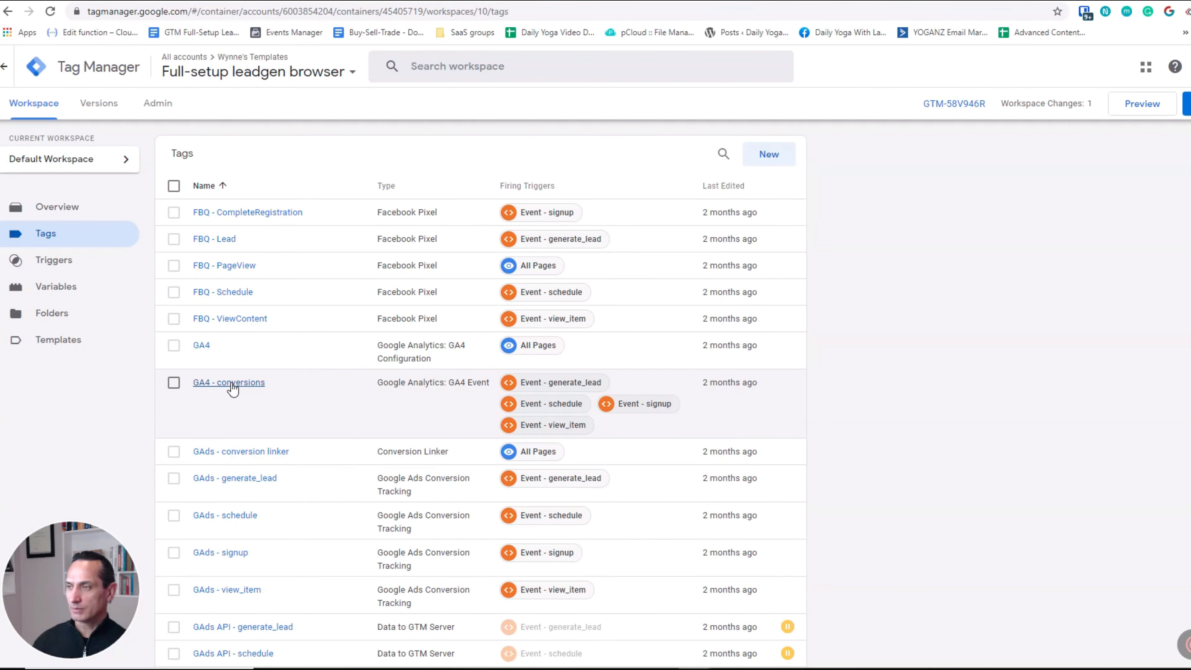
# Open the GA4 - conversions tag and check the event name in its Event - generate_lead firing trigger.
pyautogui.click(229, 384)
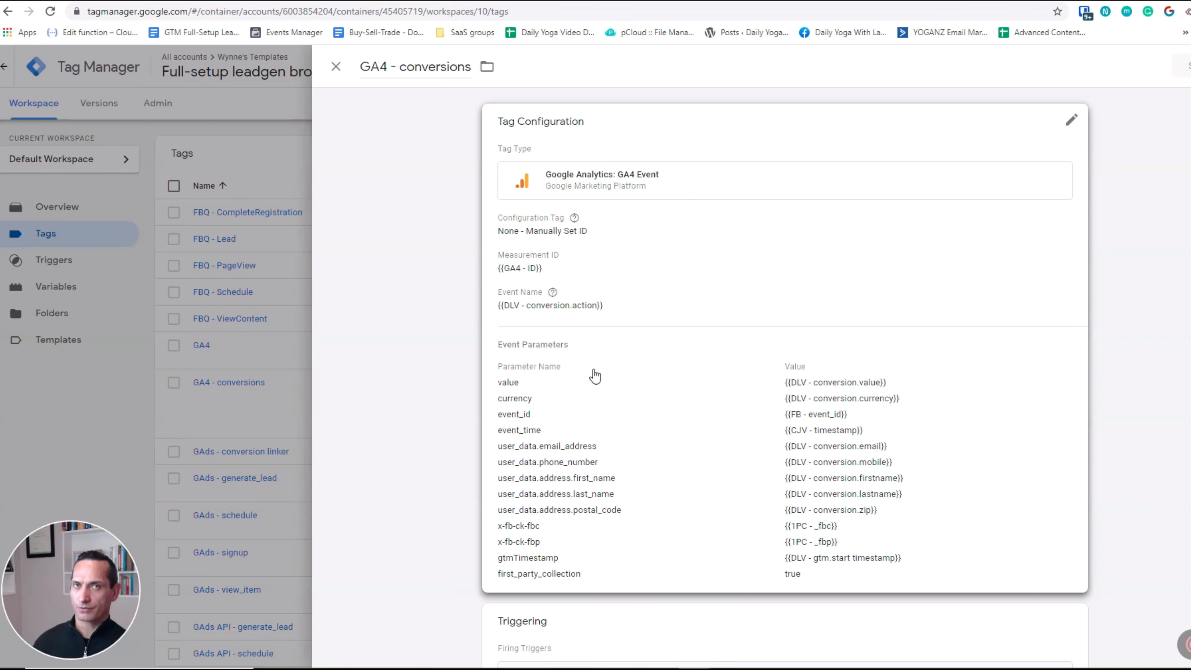
pyautogui.scroll(-4, 919, 376)
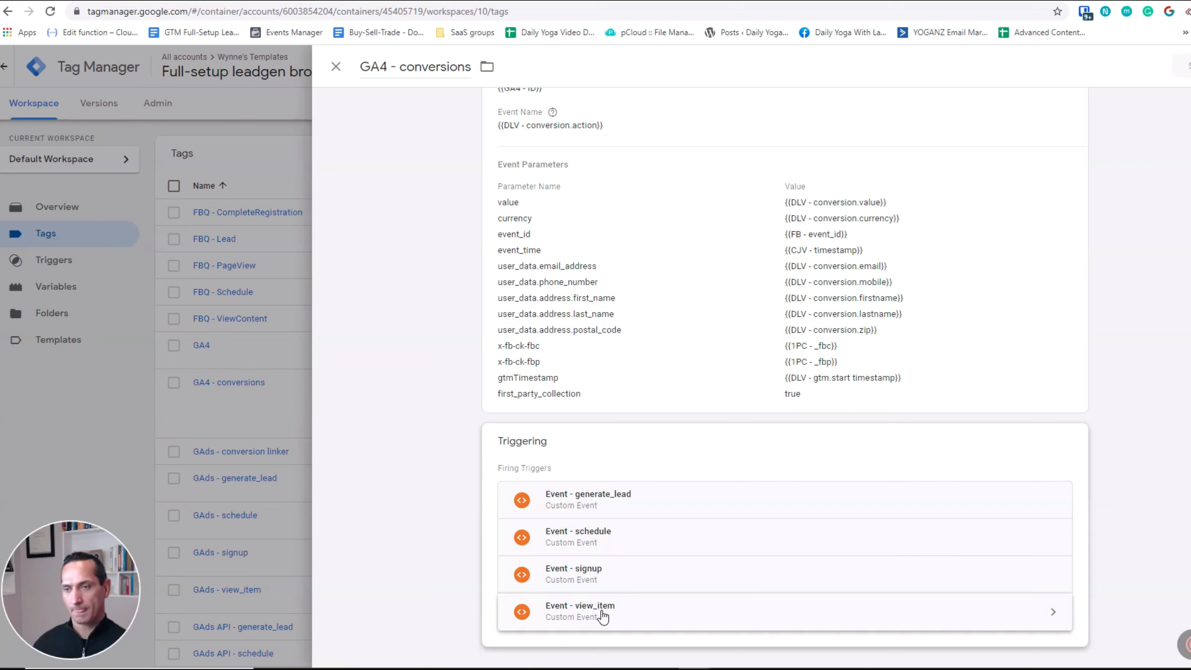
pyautogui.click(721, 500)
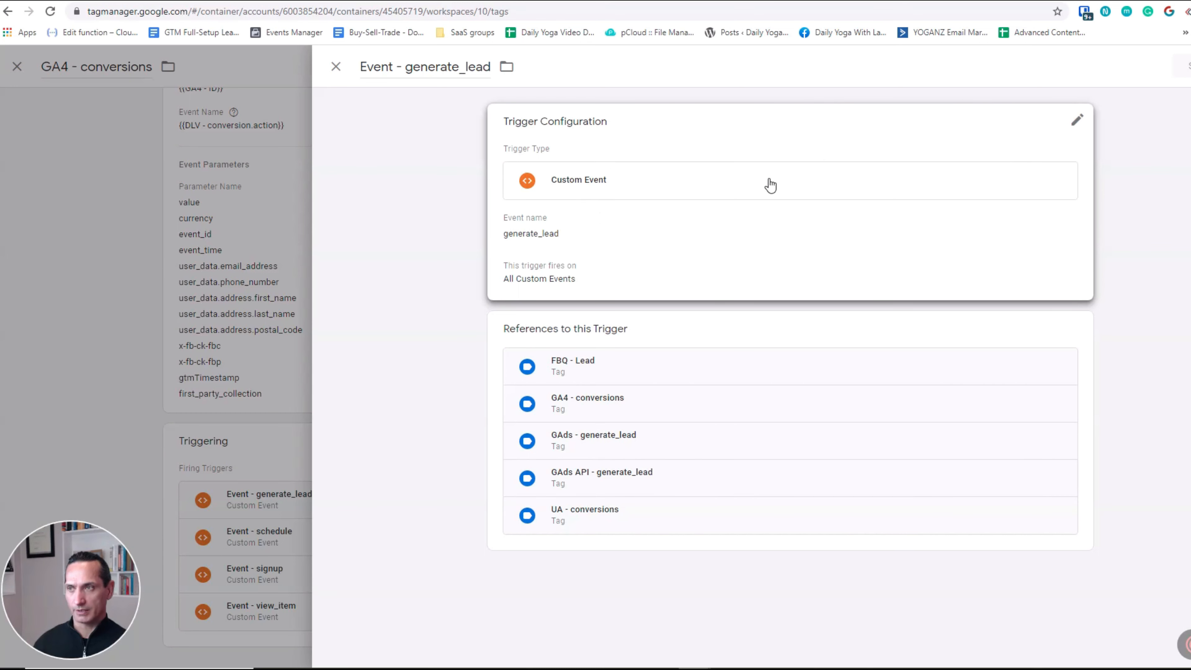
pyautogui.click(569, 236)
pyautogui.moveTo(593, 259); pyautogui.dragTo(505, 253)
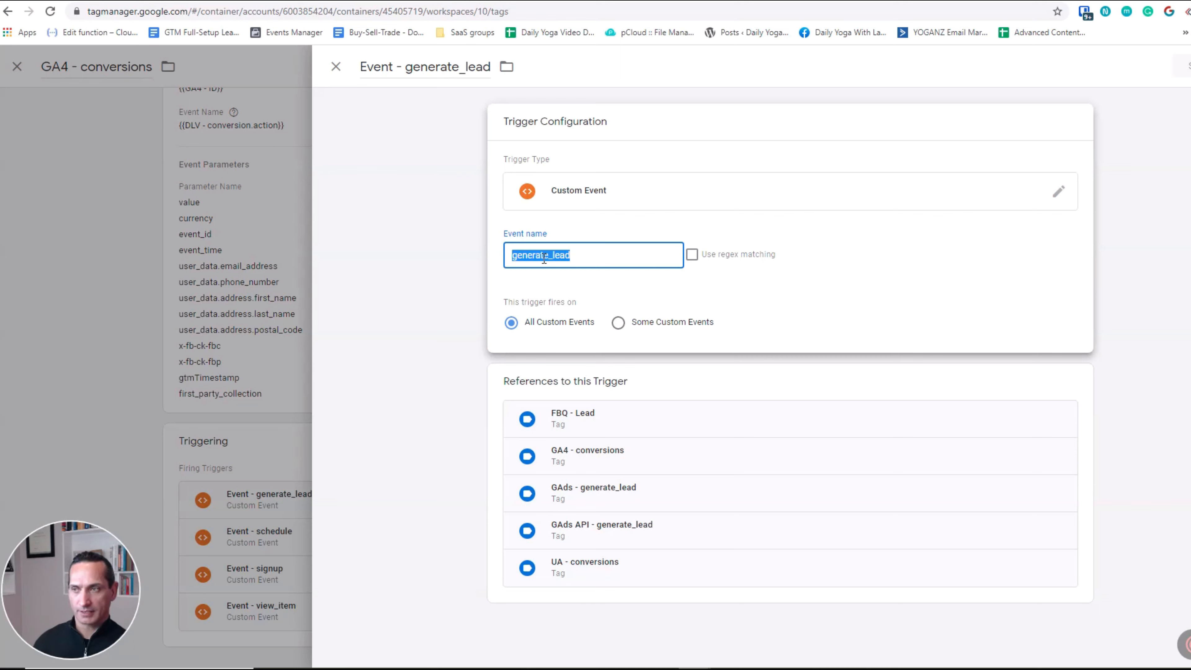
pyautogui.click(579, 257)
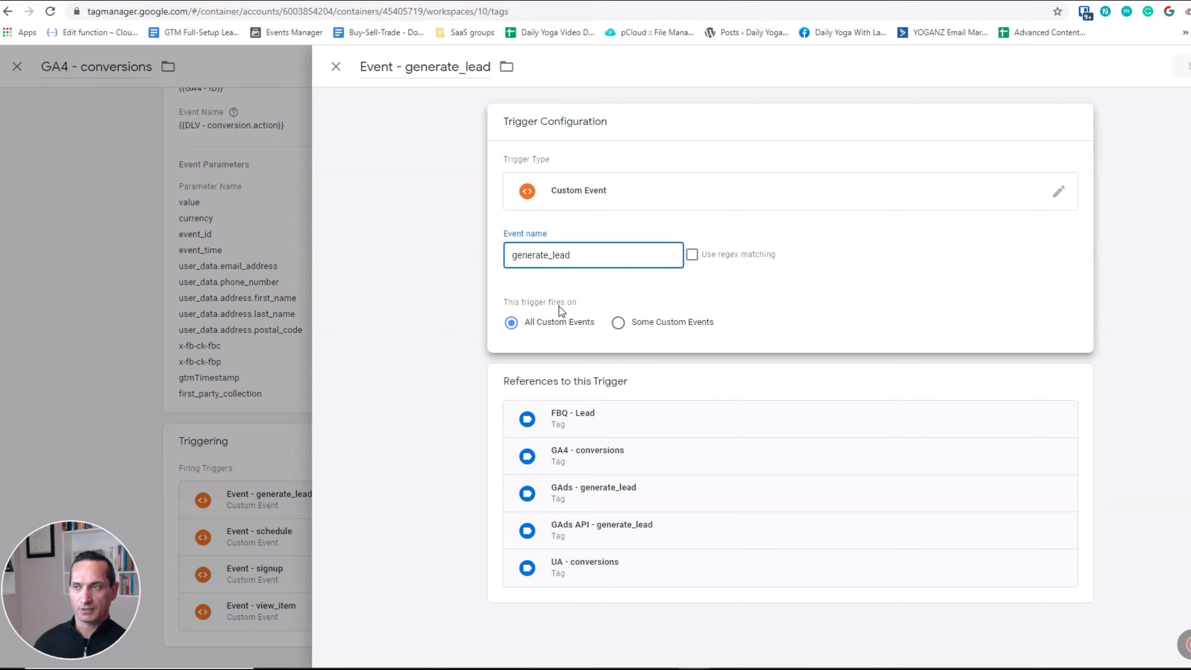
pyautogui.click(335, 67)
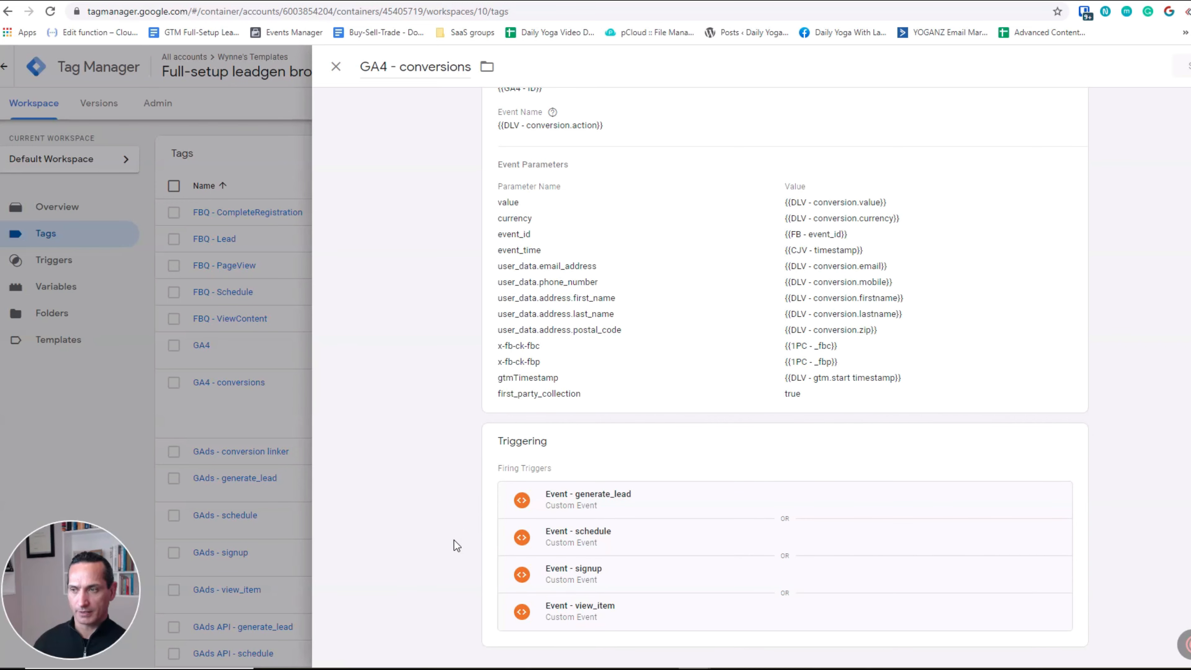
# Examine the GA4 - conversions tag's event parameters, including first_party_collection, and return to the server container's tag list.
pyautogui.scroll(4, 552, 529)
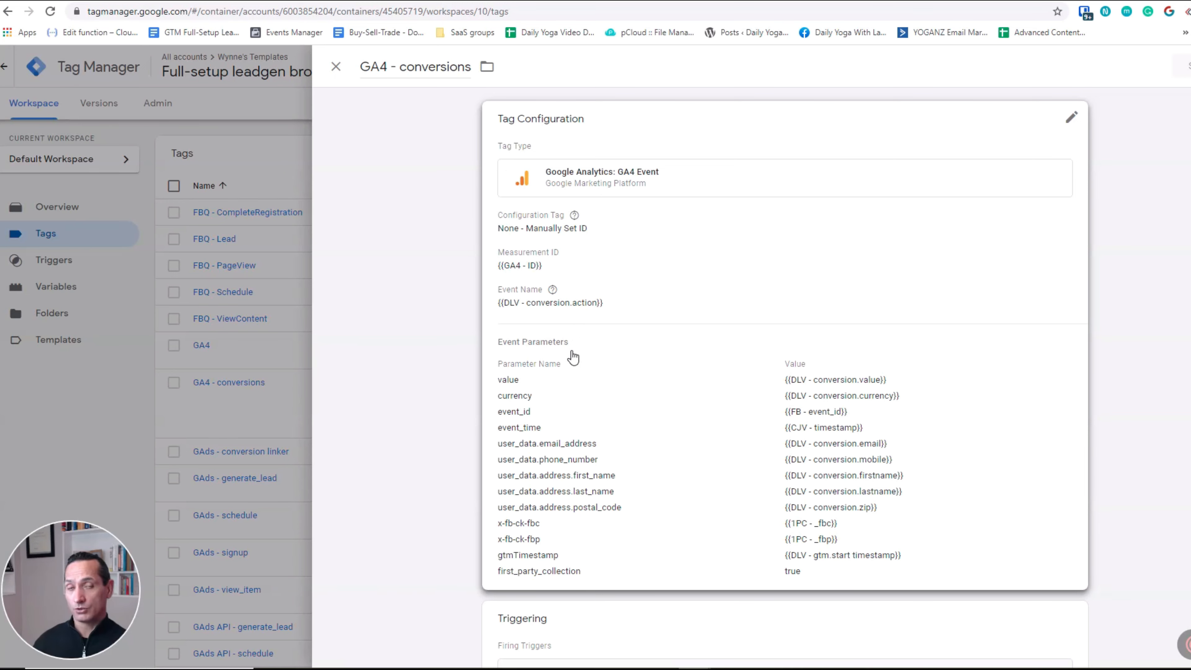
pyautogui.scroll(-2, 571, 362)
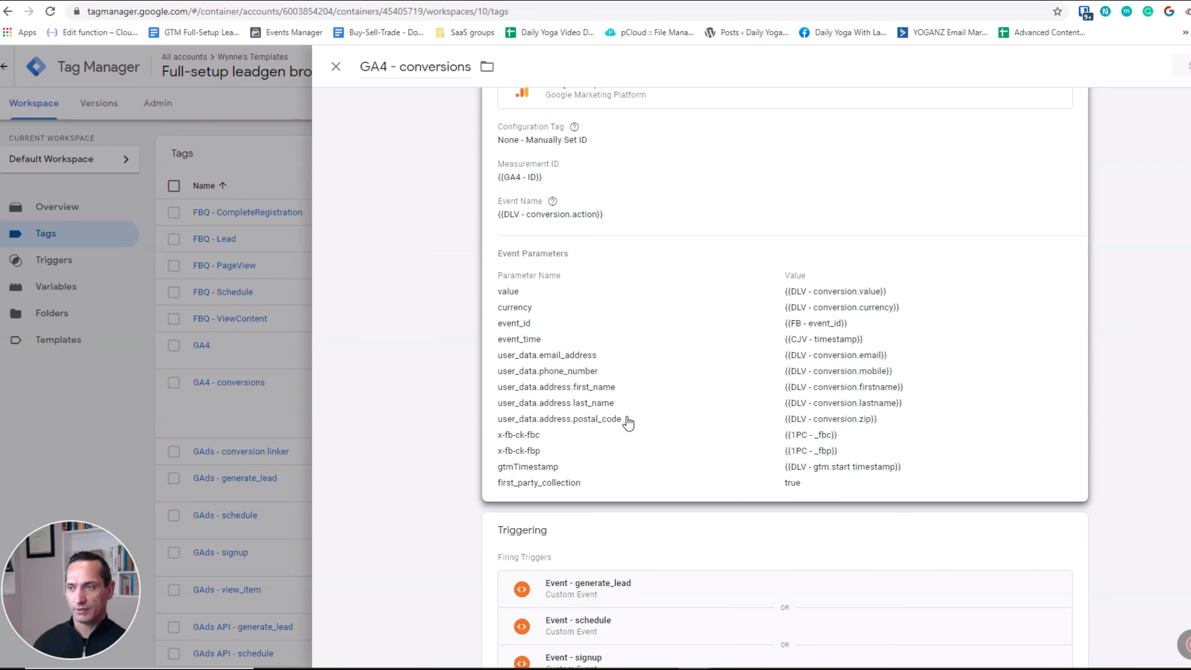
pyautogui.click(632, 289)
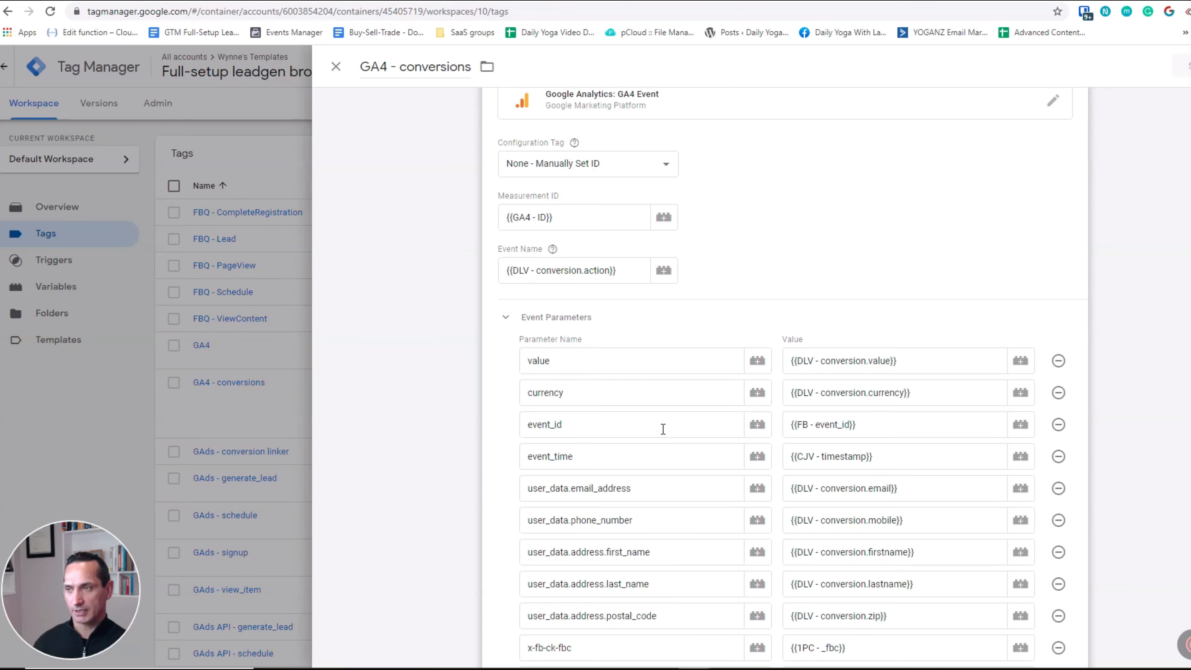
pyautogui.scroll(-1, 490, 457)
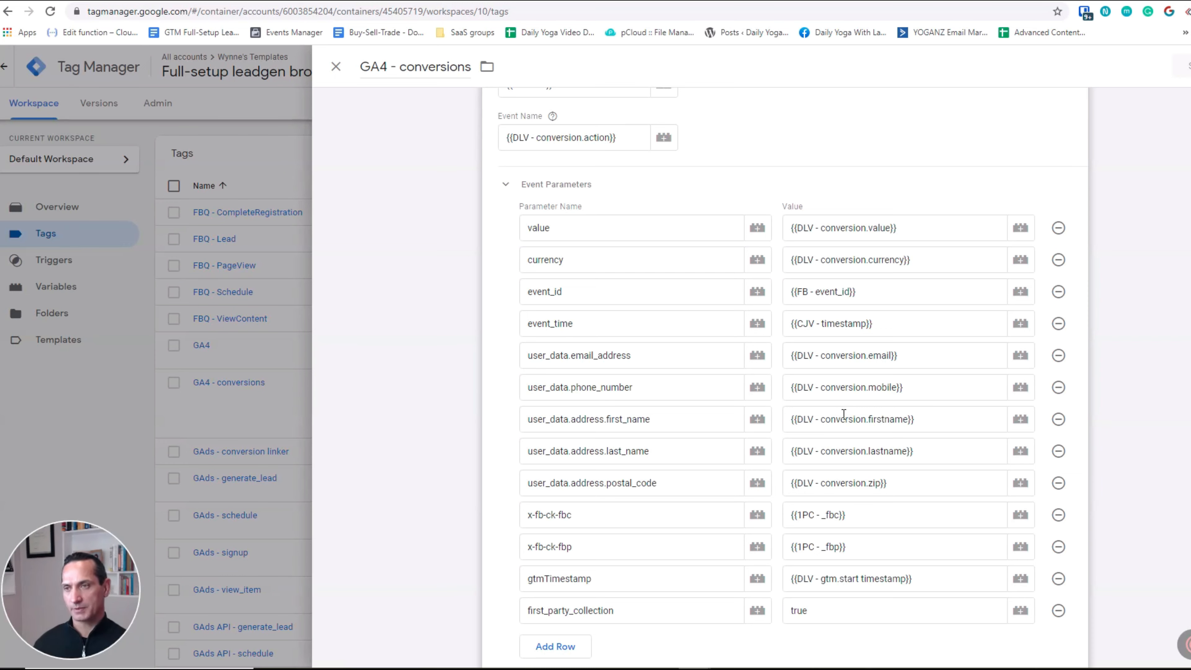
pyautogui.scroll(-3, 563, 511)
pyautogui.moveTo(615, 478); pyautogui.dragTo(524, 485)
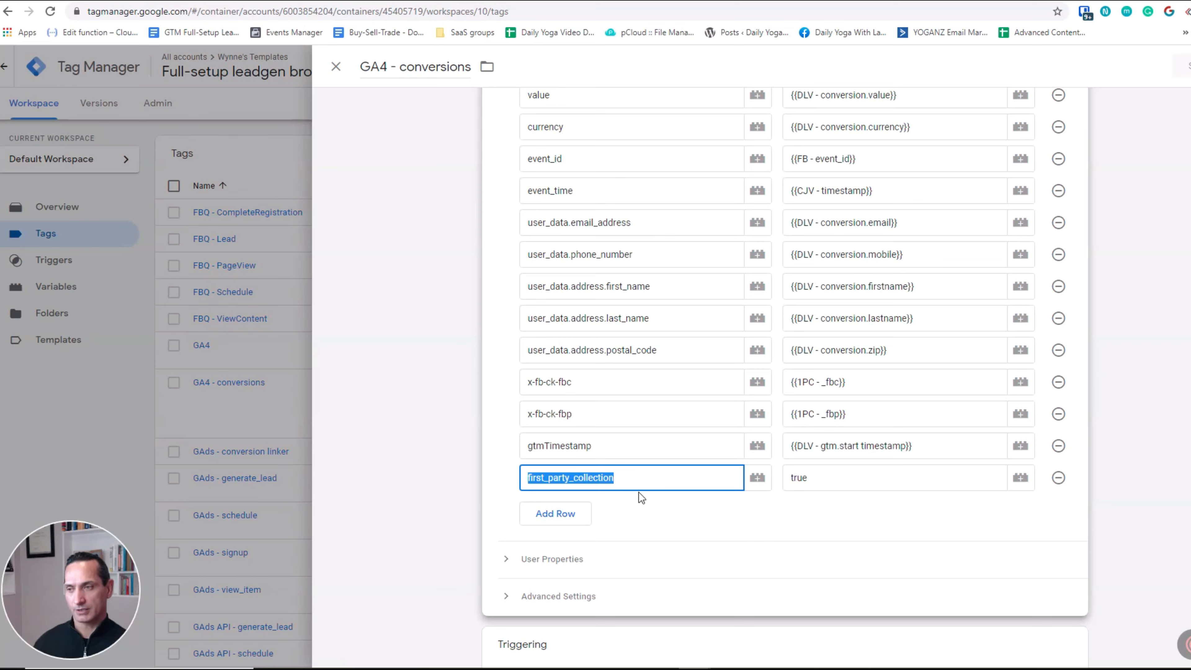
pyautogui.click(537, 481)
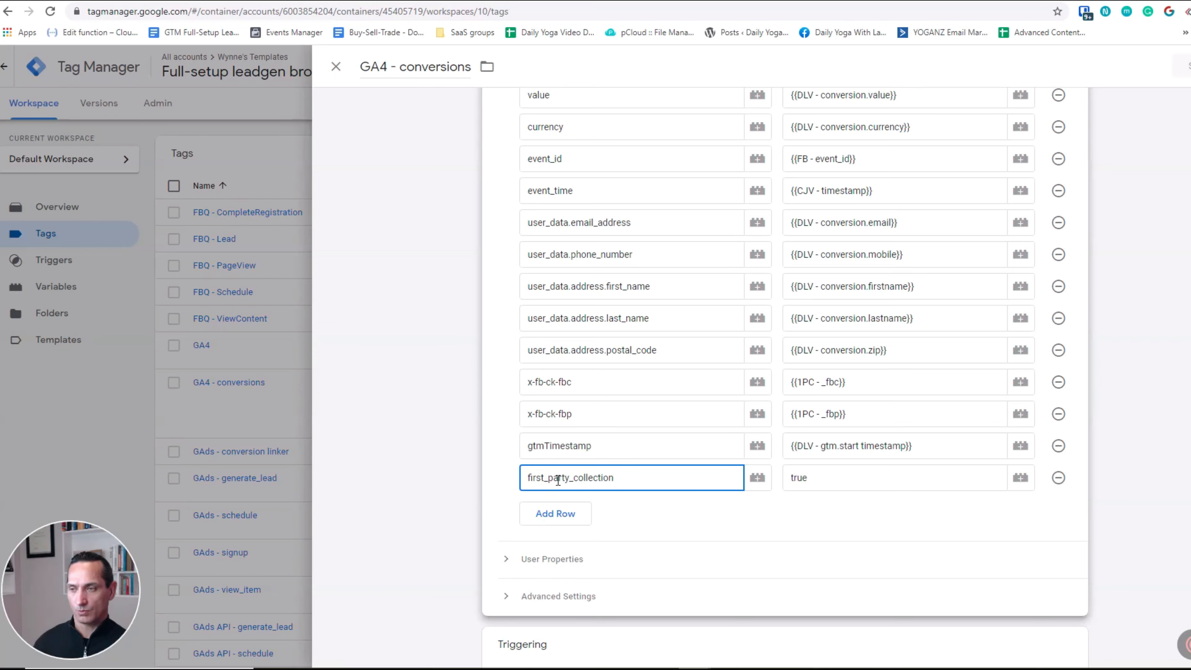
pyautogui.moveTo(619, 479); pyautogui.dragTo(526, 478)
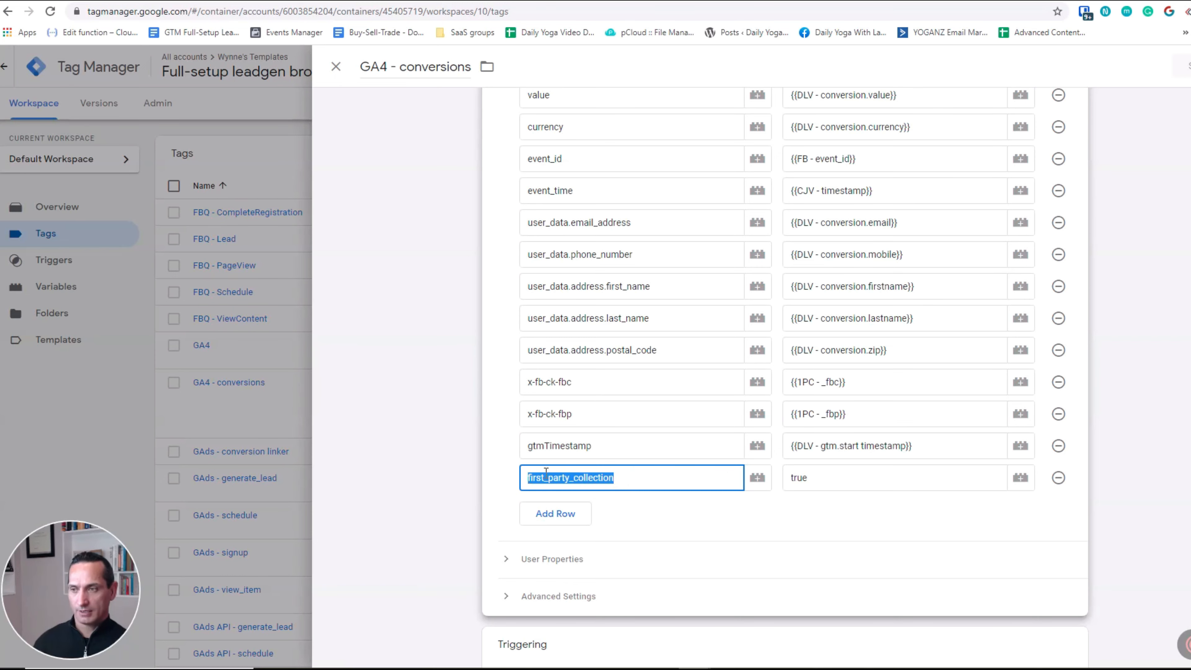
pyautogui.scroll(3, 949, 549)
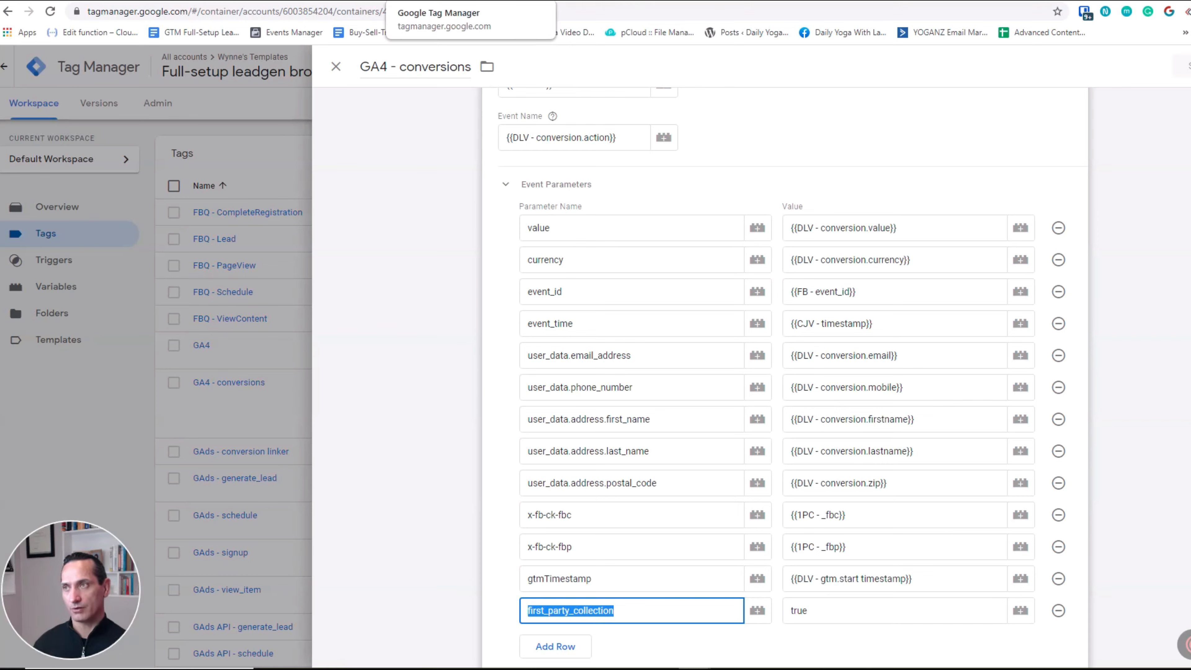
pyautogui.click(445, 1)
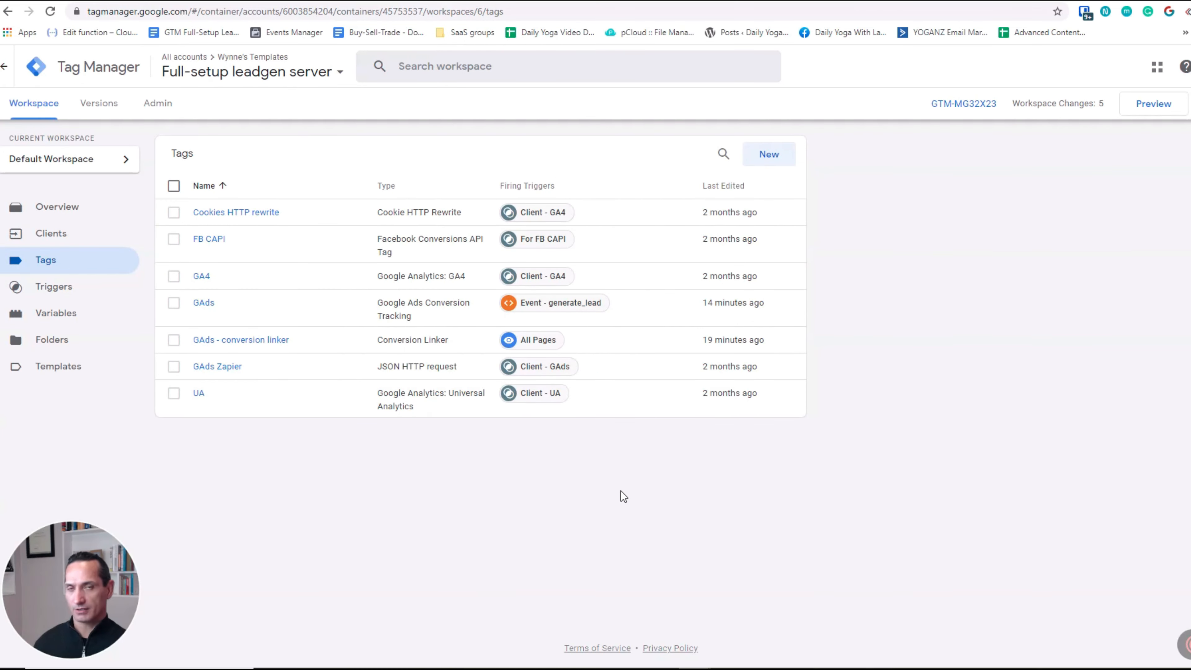